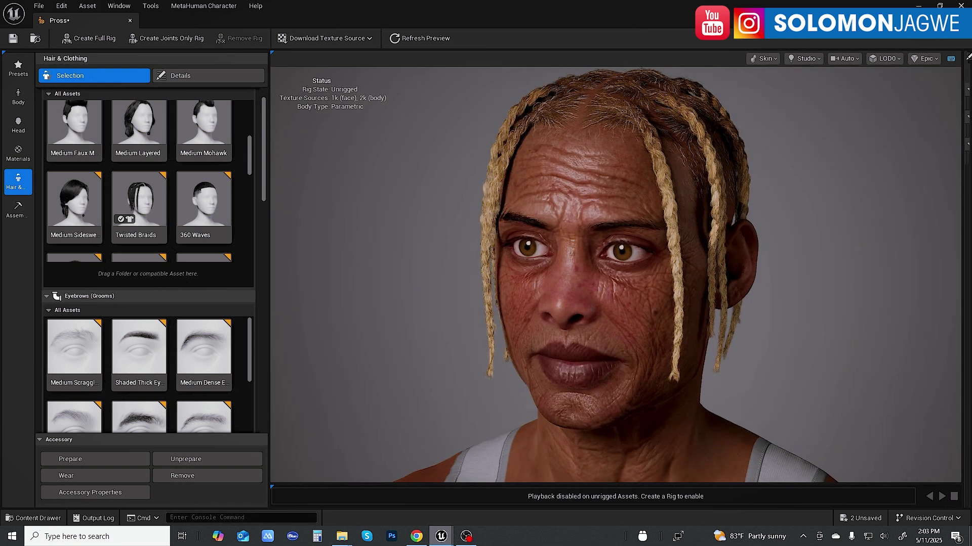
Step: Examine the braided hair, wrinkled face, neck and upper body of the MetaHuman from several angles and distances
scroll(758, 242, up, 5)
scroll(757, 241, down, 7)
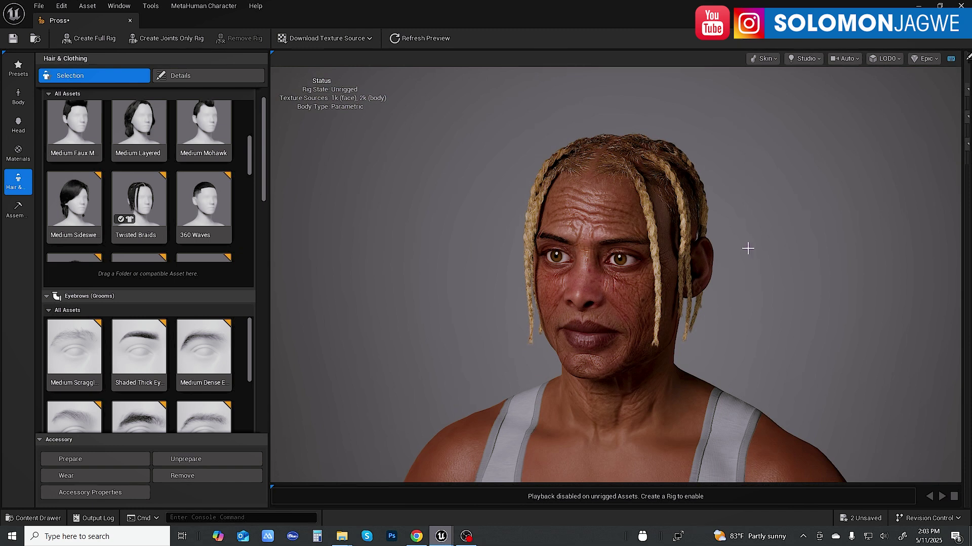
scroll(750, 270, up, 4)
scroll(750, 269, down, 6)
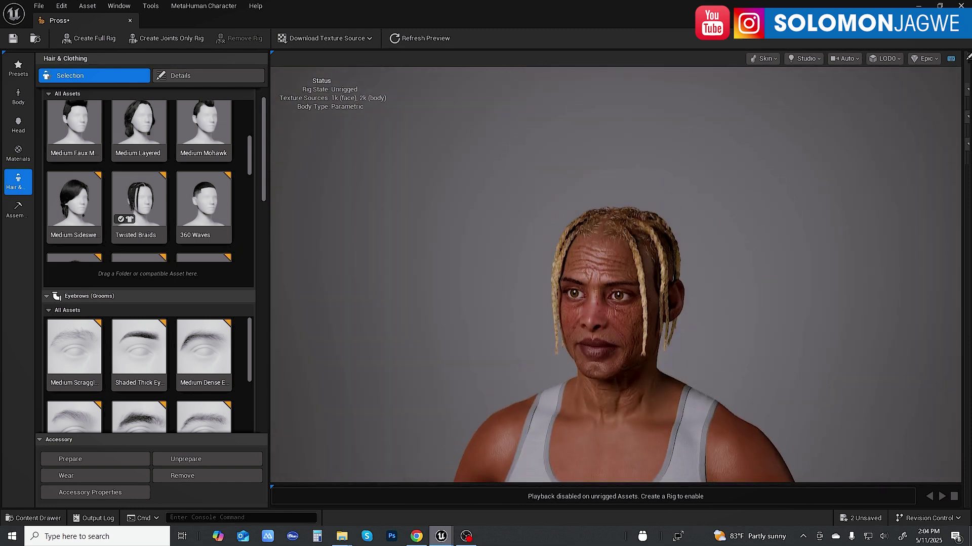
middle_drag(750, 269, 730, 198)
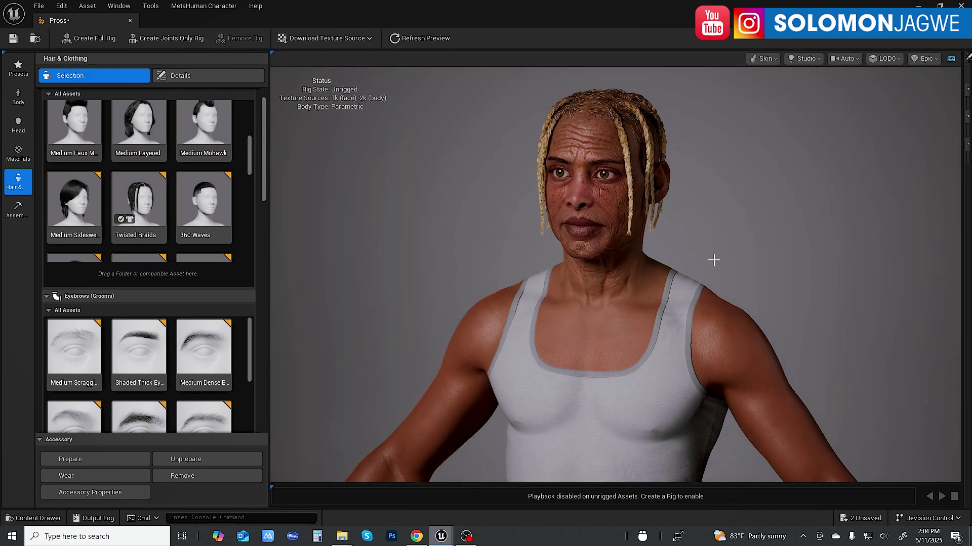
drag(713, 260, 771, 260)
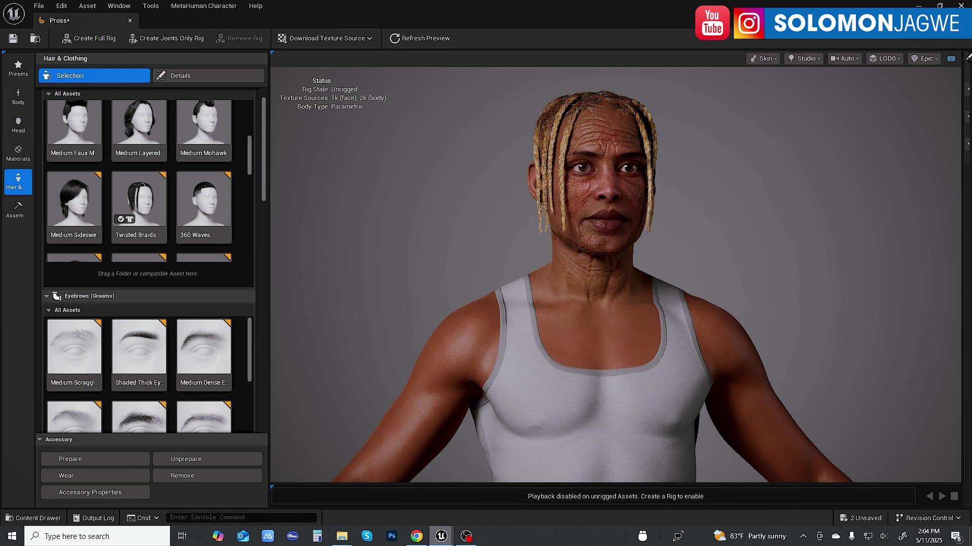
scroll(615, 244, up, 5)
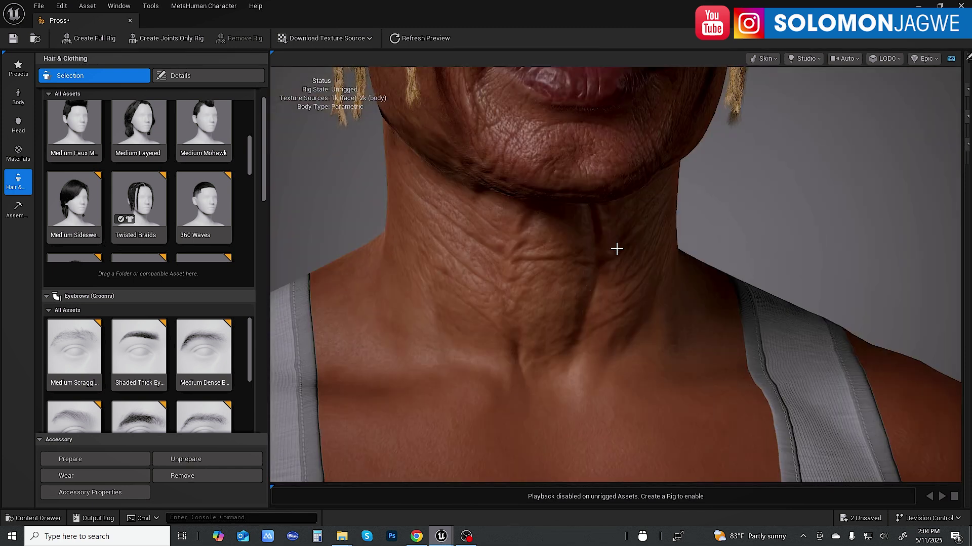
scroll(539, 335, down, 2)
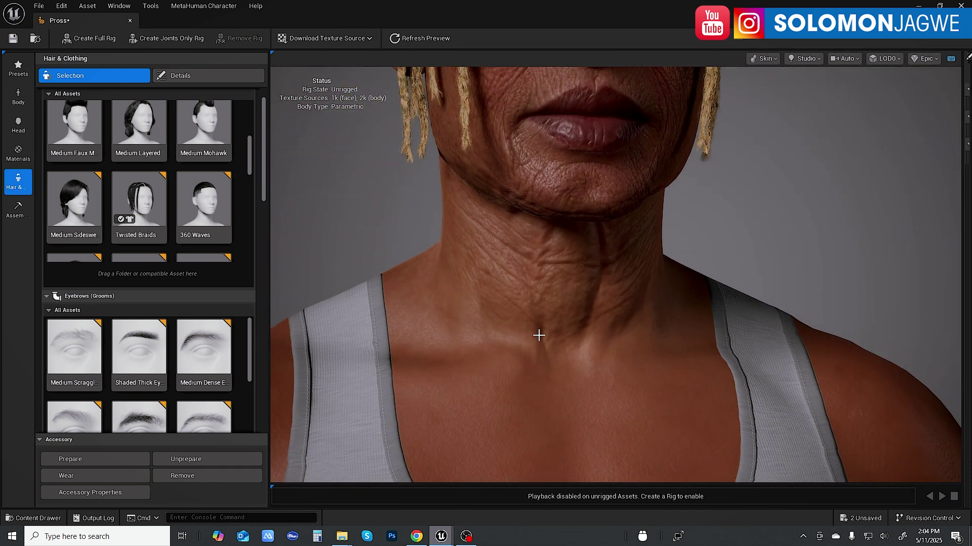
drag(549, 347, 466, 347)
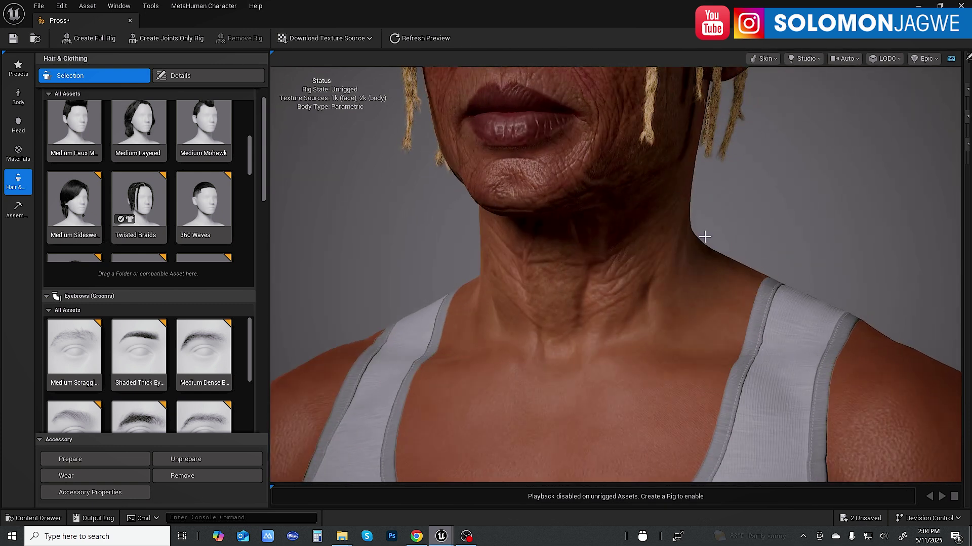
middle_drag(705, 234, 614, 532)
middle_drag(506, 385, 675, 215)
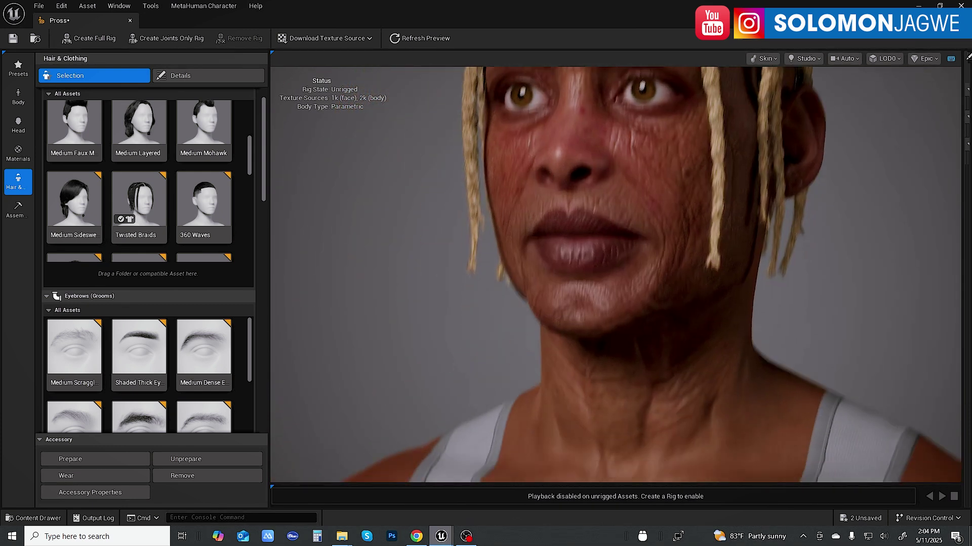
middle_drag(709, 401, 685, 219)
scroll(686, 219, down, 3)
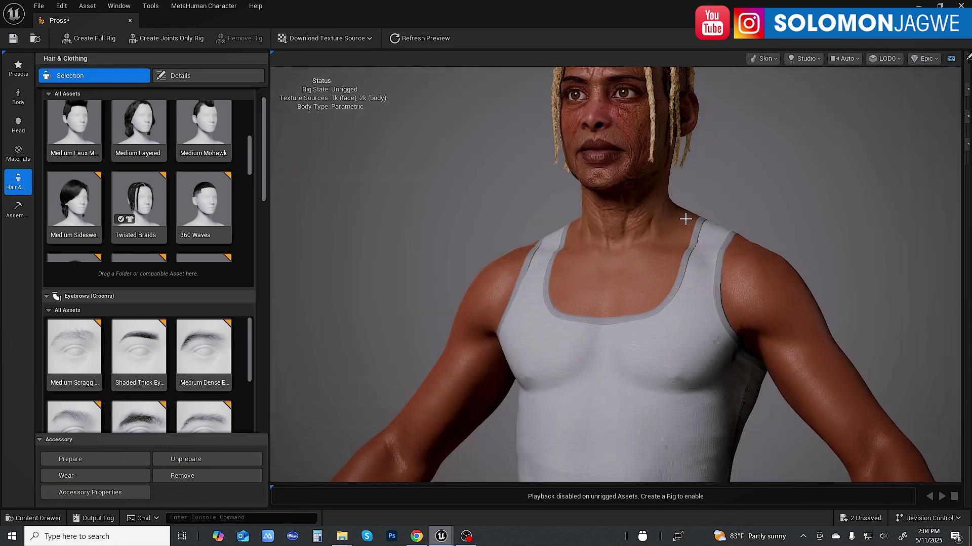
scroll(686, 219, down, 3)
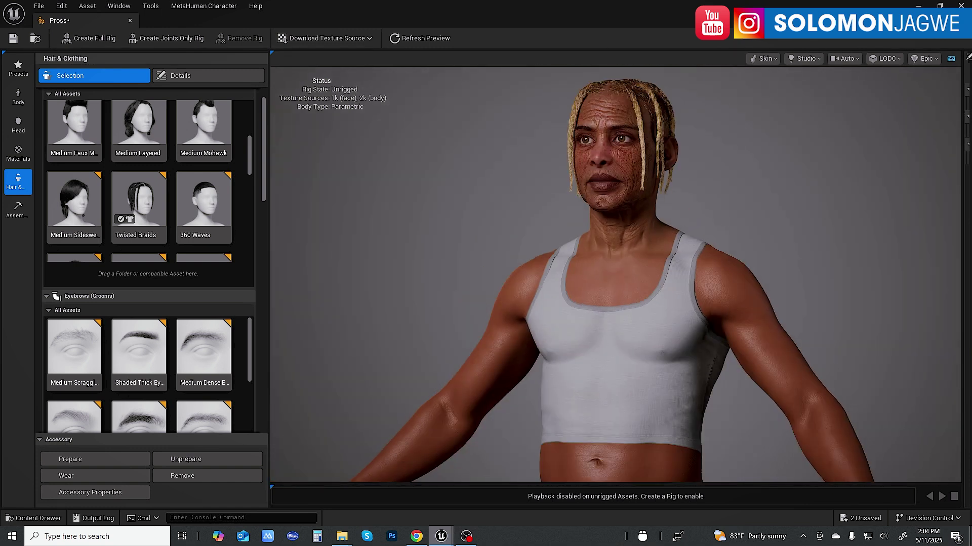
drag(677, 220, 582, 219)
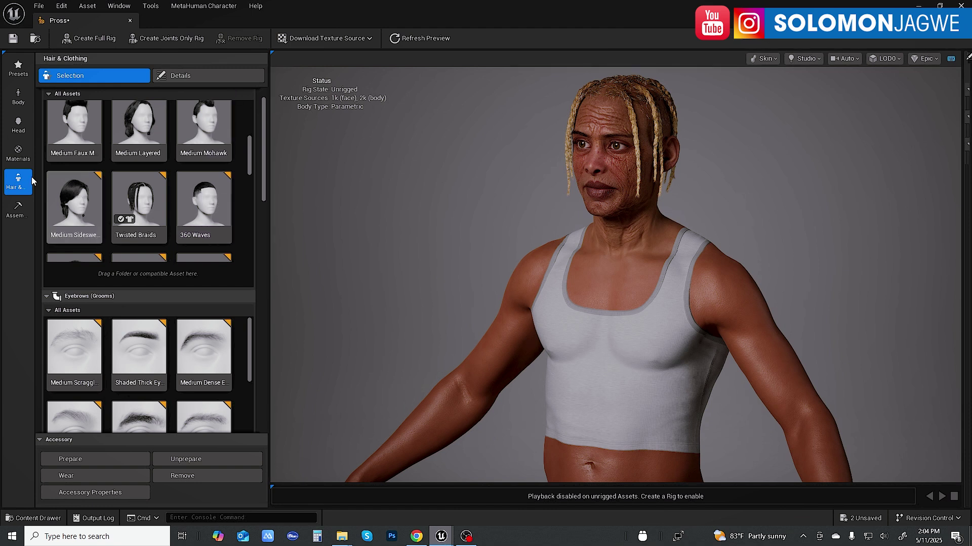
Step: View the character's whole body from the front in Body Blend mode and open the Skin material settings
click(19, 98)
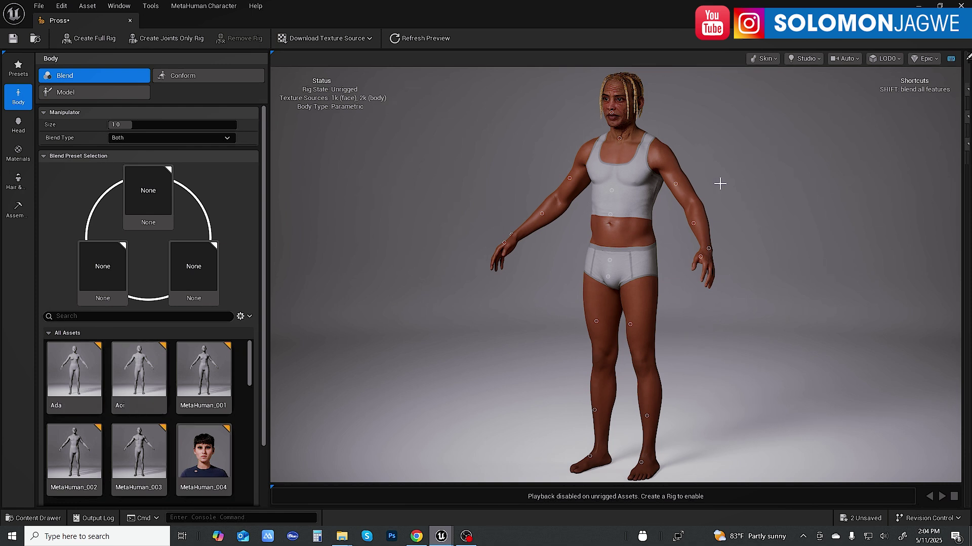
drag(574, 245, 625, 244)
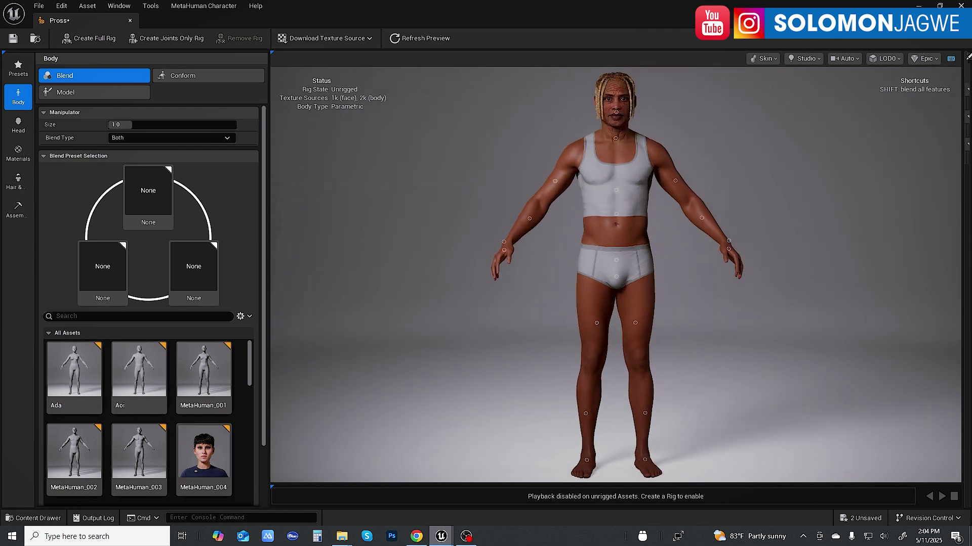
click(23, 159)
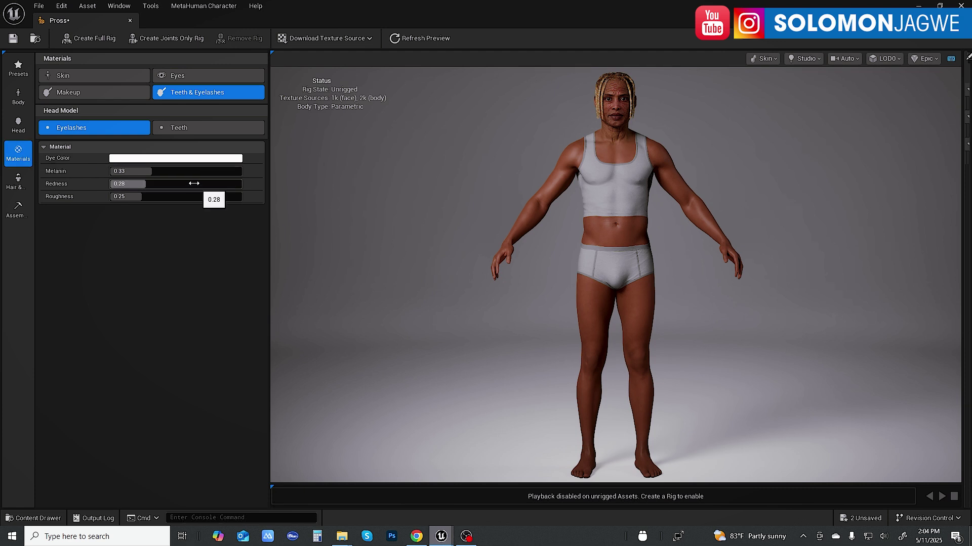
click(78, 75)
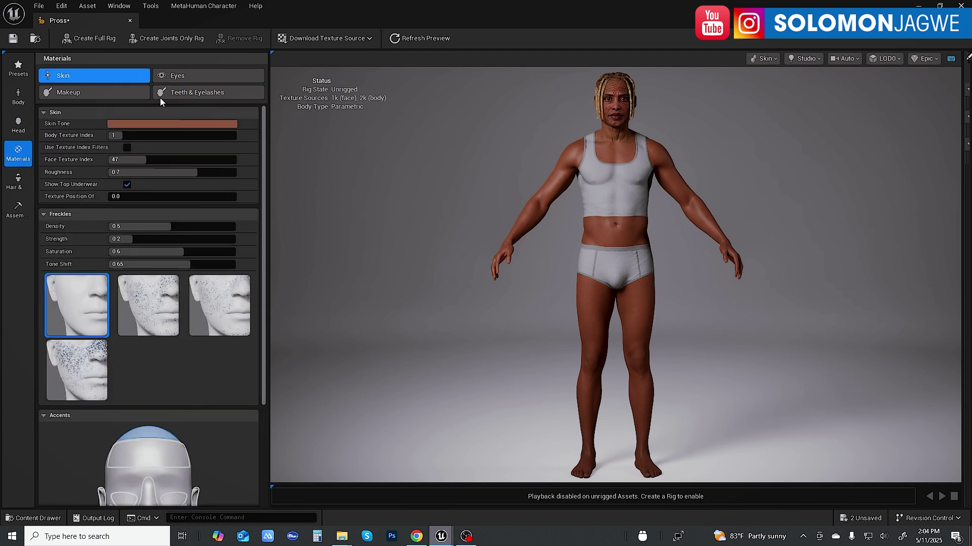
Step: Switch to Chrome to view the web-based MetaHuman Creator and the EpicGames UnrealEngine branches page on GitHub
click(416, 537)
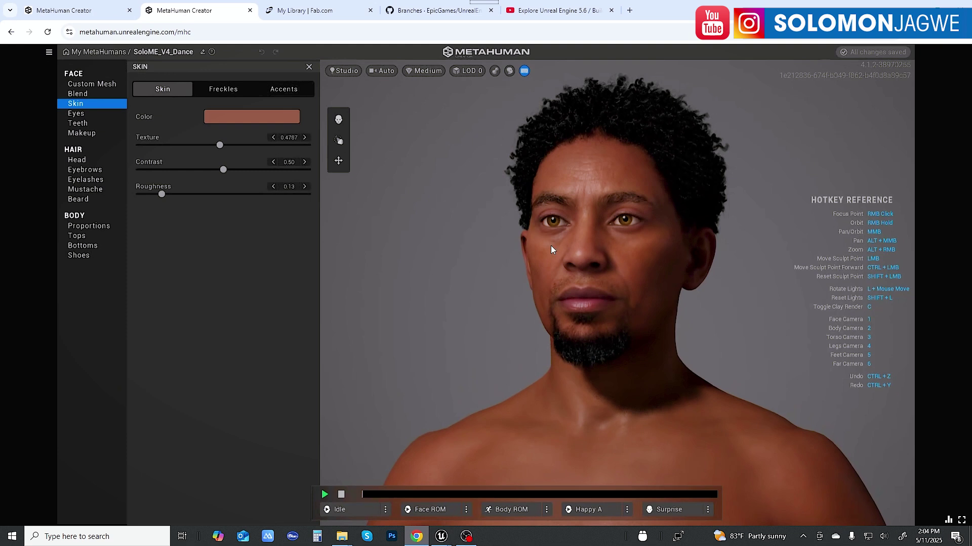
click(95, 16)
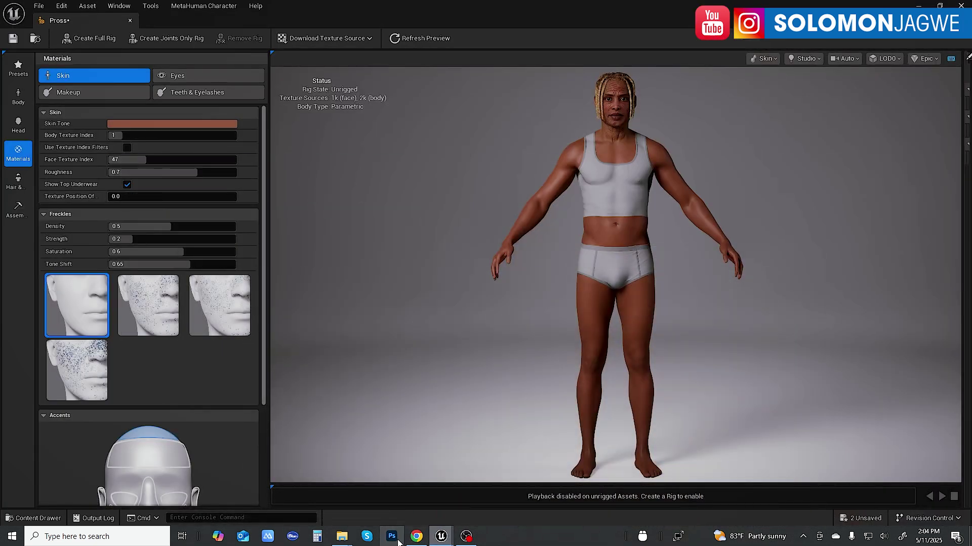
click(413, 539)
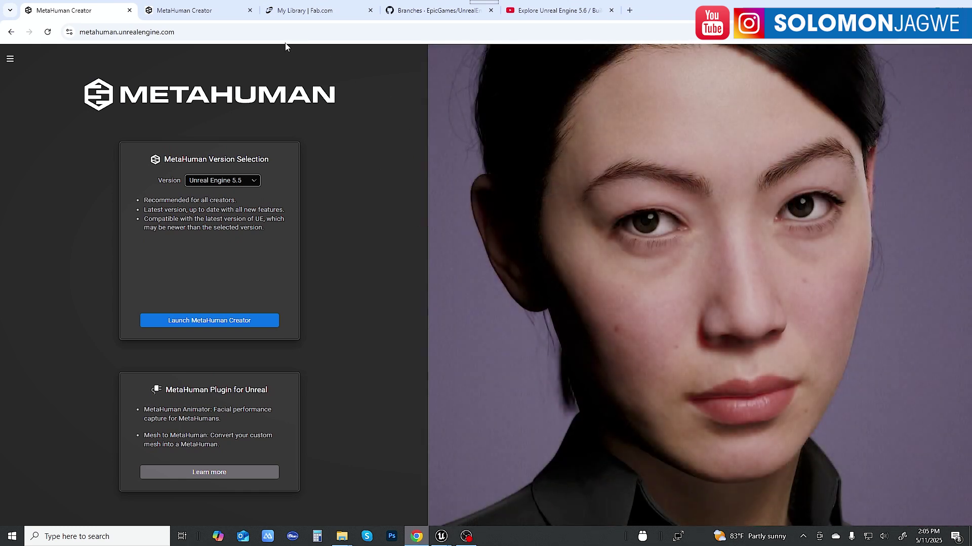
click(431, 17)
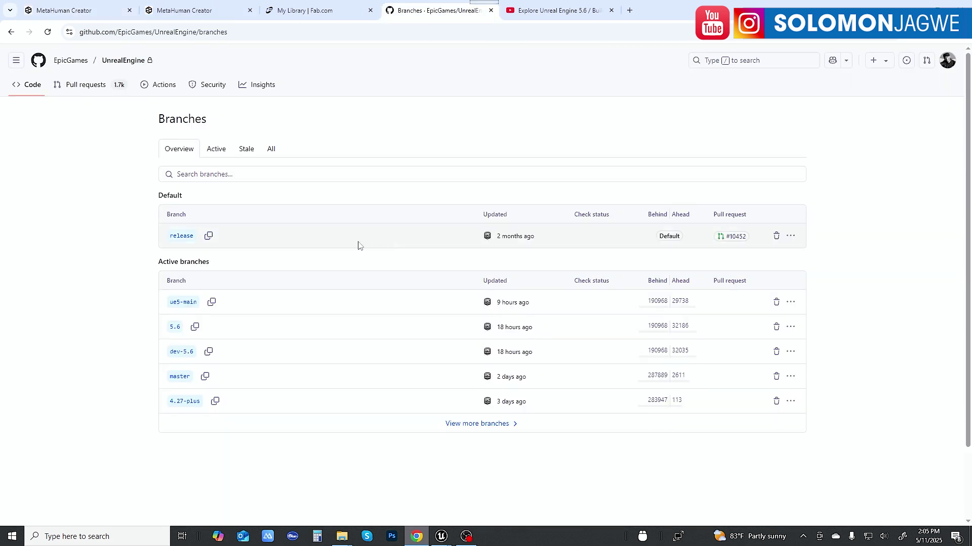
Step: Switch back to Unreal Editor and open its About information to check the engine version
click(441, 537)
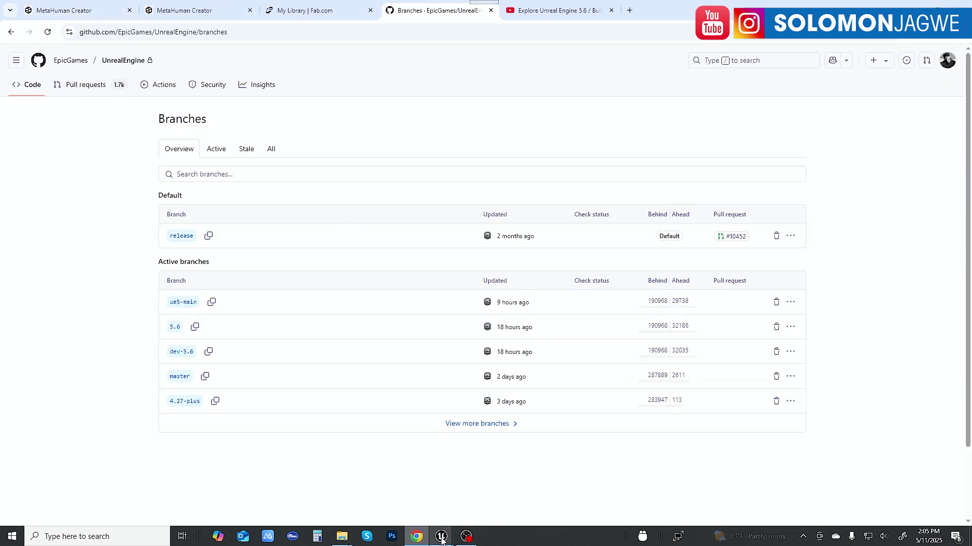
click(502, 465)
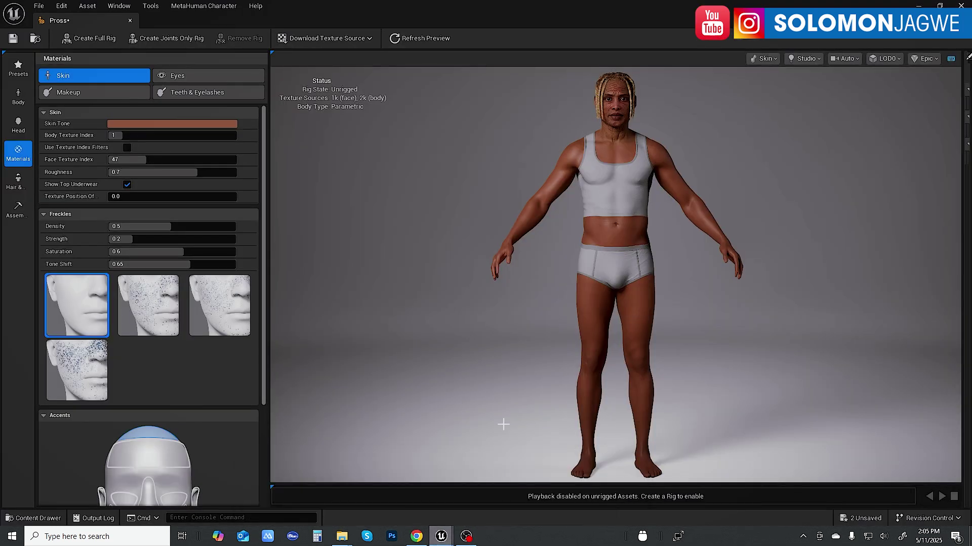
click(254, 7)
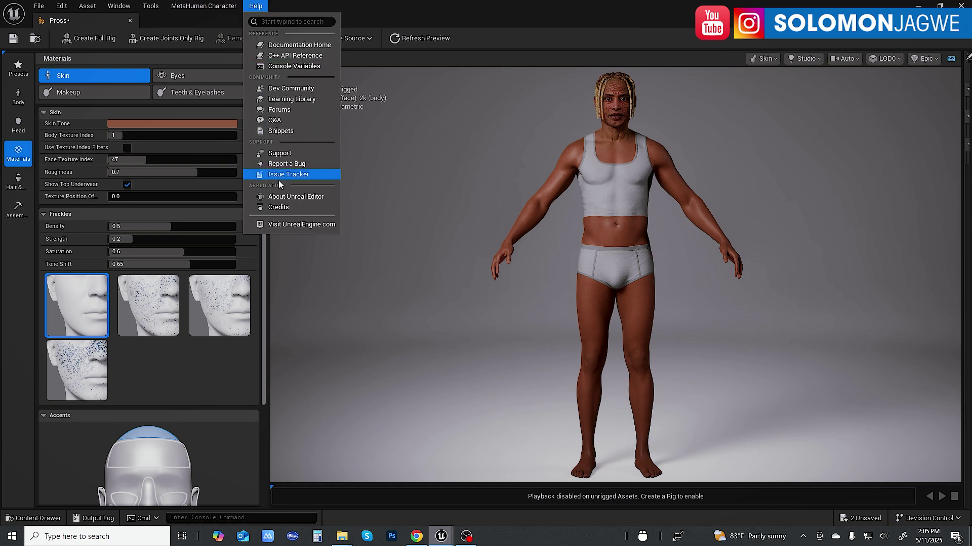
click(309, 197)
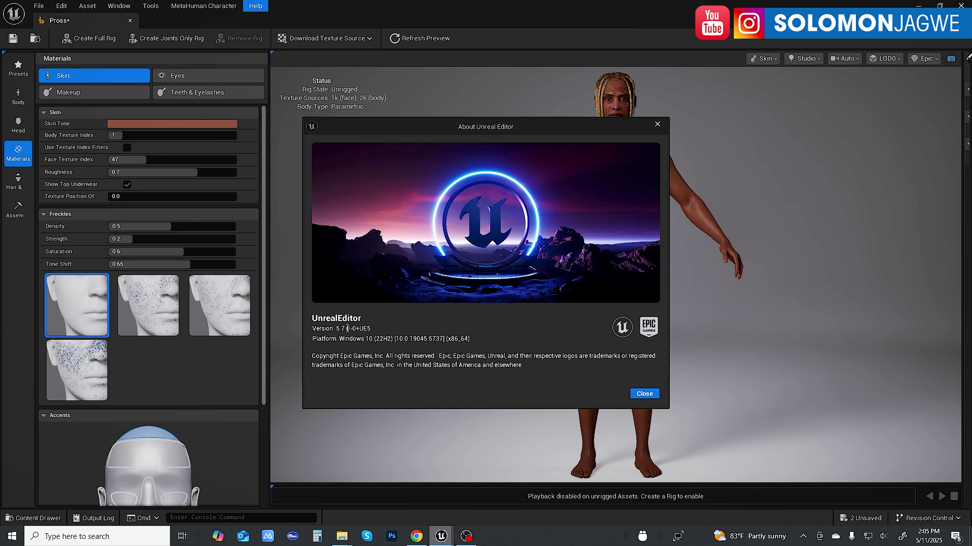
Step: Compare the GitHub branch list in Chrome with the version information in Unreal Editor, ending on the branch list
click(417, 538)
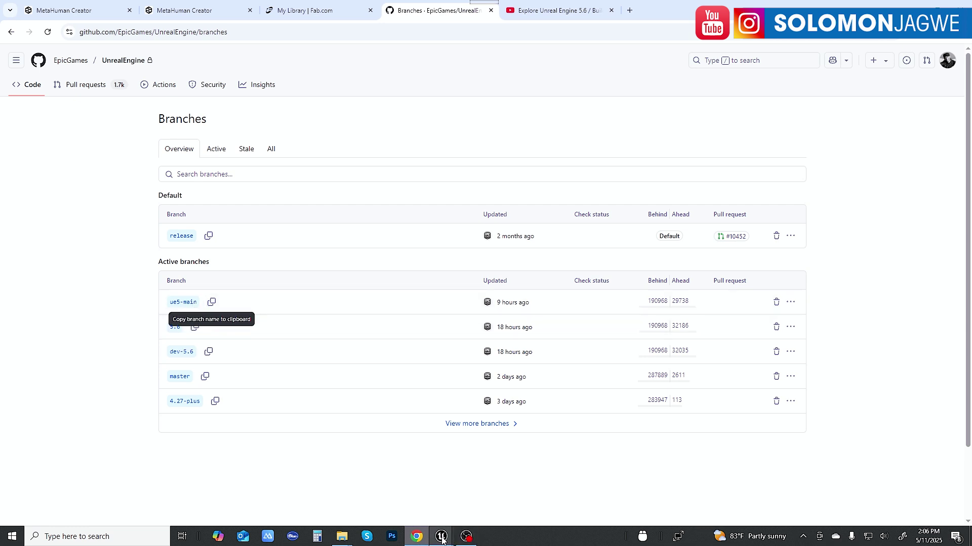
mouse_move(441, 536)
click(634, 492)
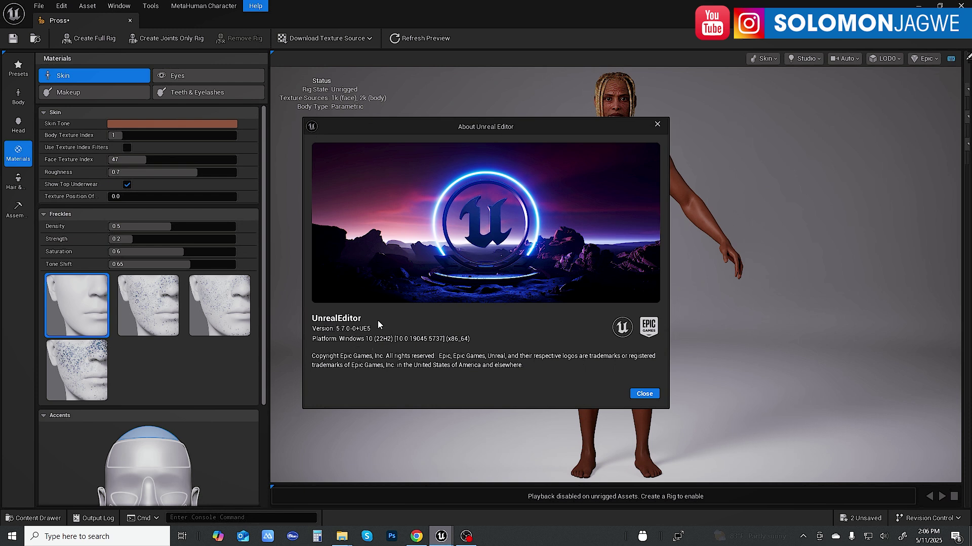
click(417, 537)
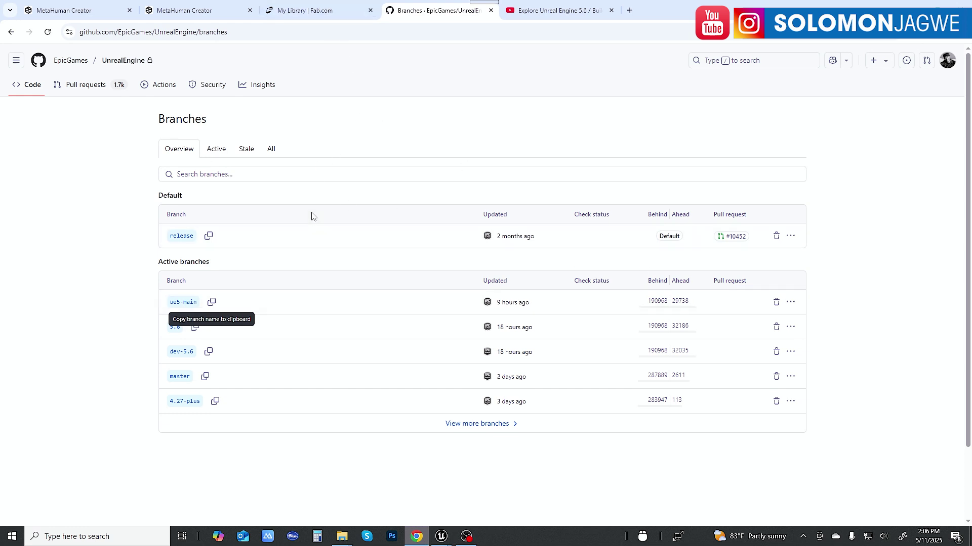
Step: View the YouTube tutorial on building Unreal Engine 5.6 from GitHub source alongside the UnrealEngine branches page
click(553, 10)
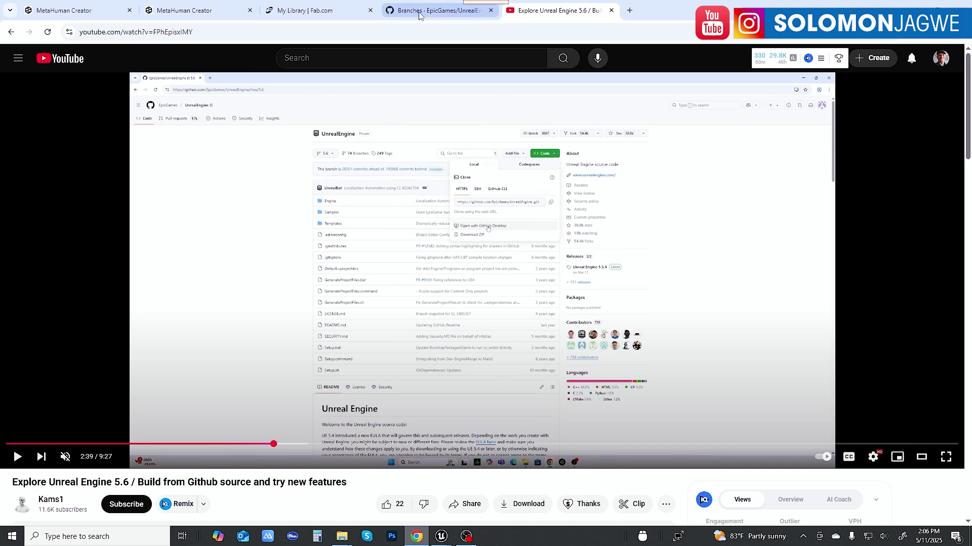
click(438, 10)
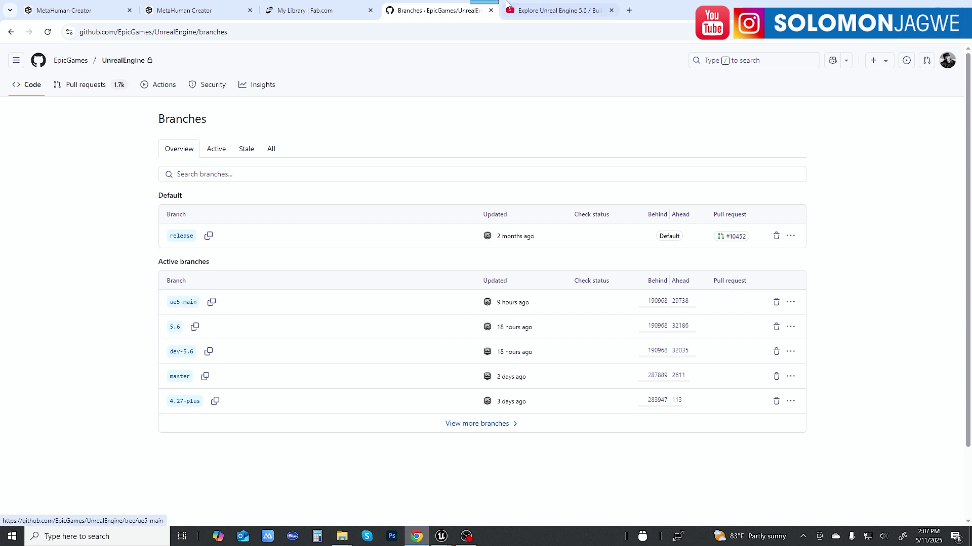
click(535, 13)
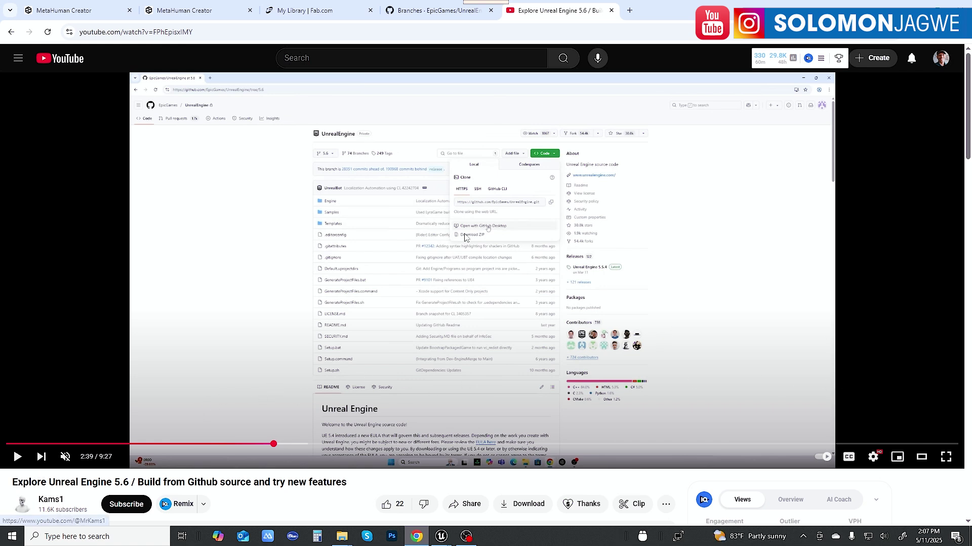
Step: In the web MetaHuman Creator, try skin Texture 0.4628 on SoloME_V4_Dance, inspecting the face and chest, and set it to 0.7580
click(205, 14)
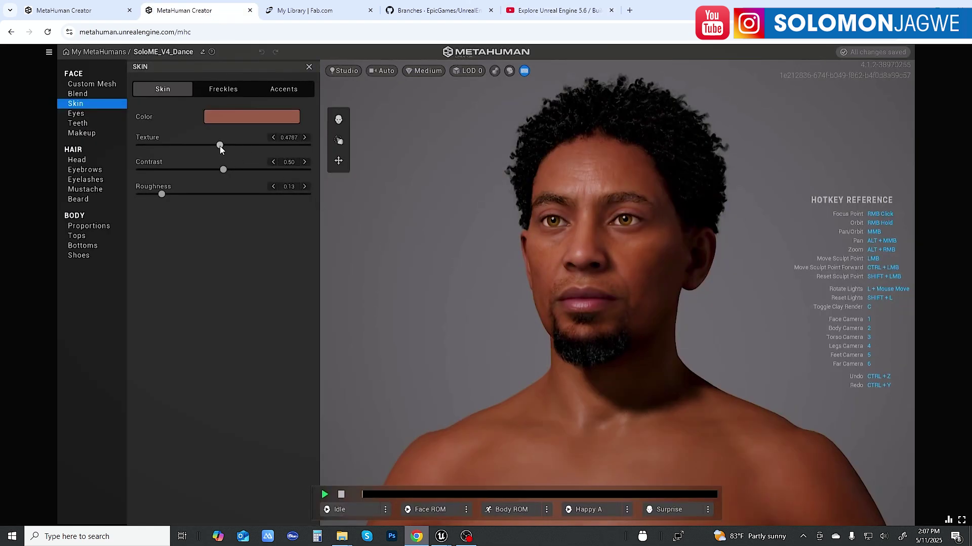
mouse_move(222, 145)
mouse_down()
mouse_move(254, 147)
mouse_move(165, 146)
mouse_move(205, 146)
mouse_up()
scroll(643, 269, up, 5)
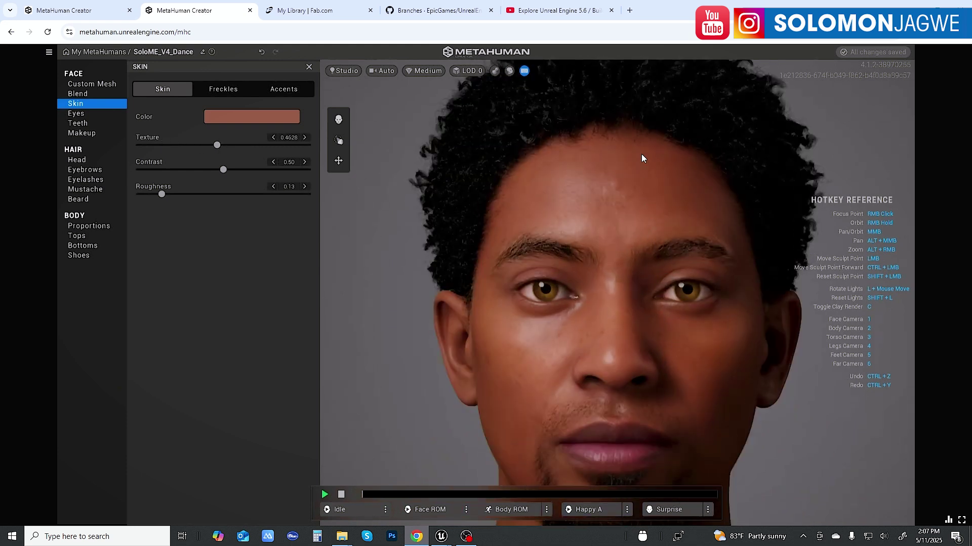
scroll(642, 276, down, 4)
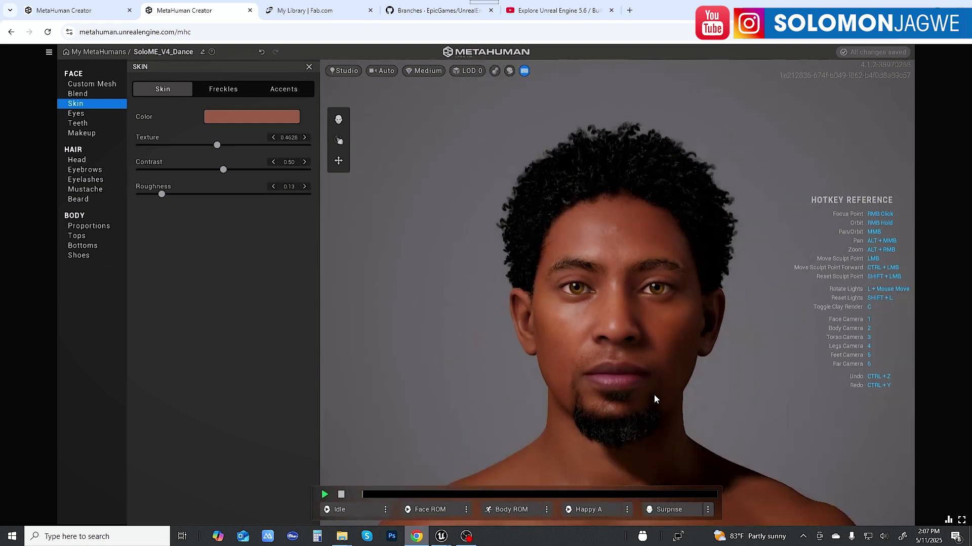
middle_drag(653, 395, 633, 208)
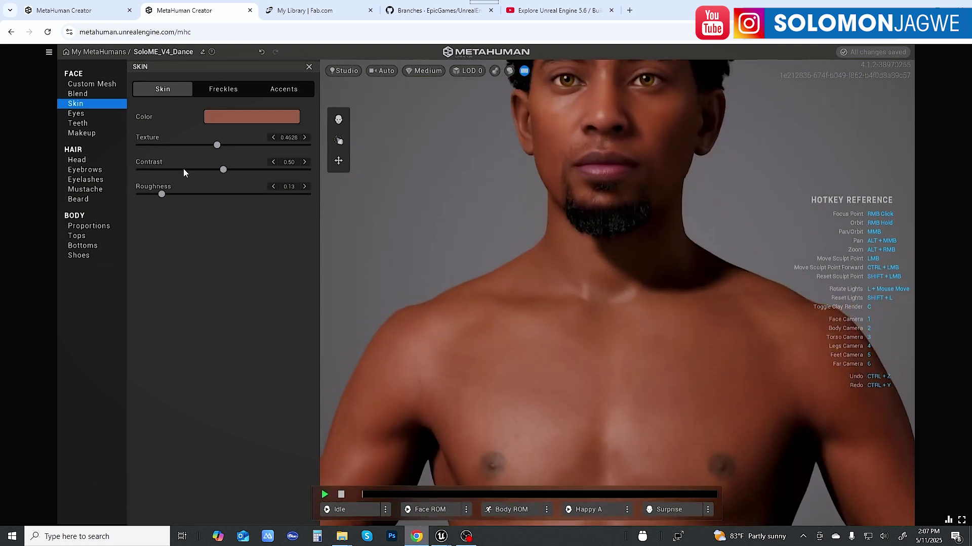
drag(175, 147, 267, 146)
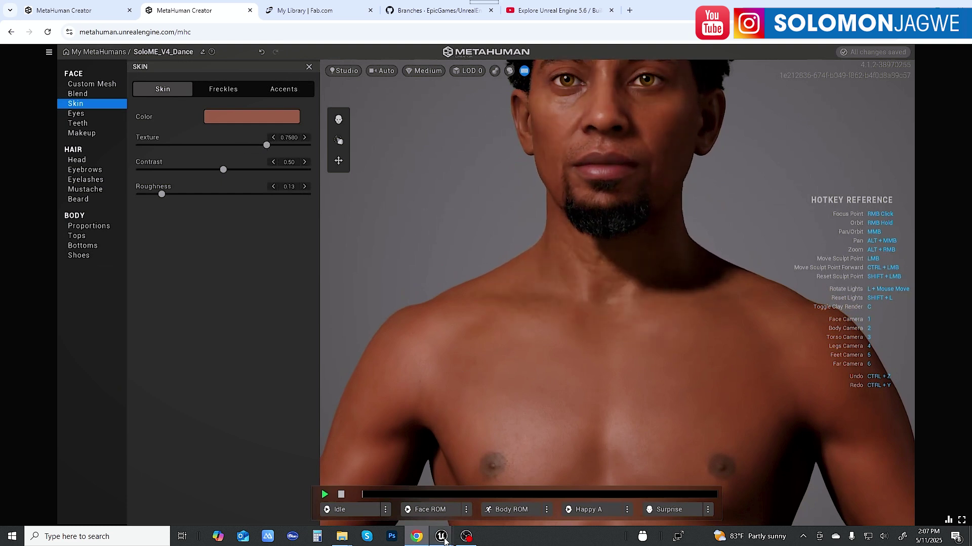
Step: Switch back to Unreal Editor's About window
mouse_move(444, 541)
click(648, 460)
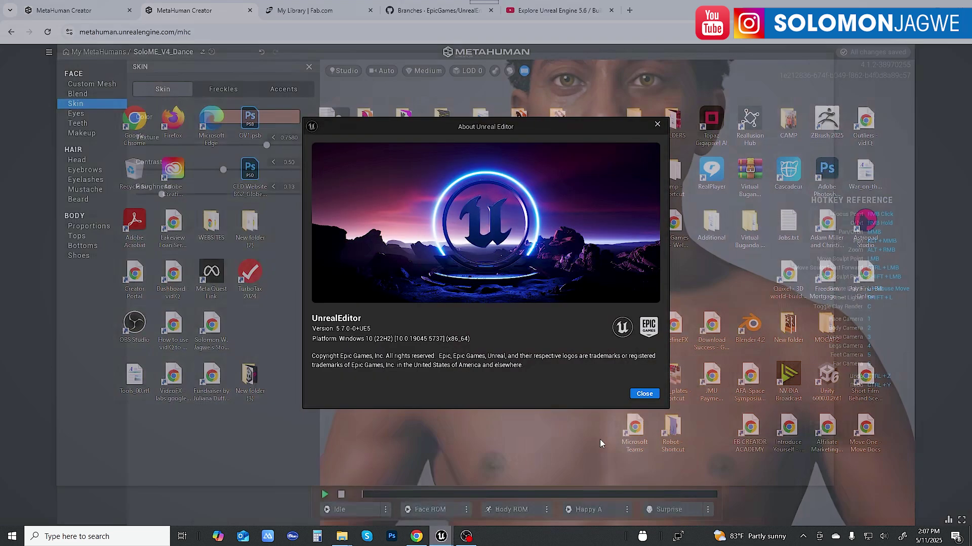
Step: Close the About window and review the enabled MetaHuman plugins in the Plugins window, returning to the Pross character
click(644, 394)
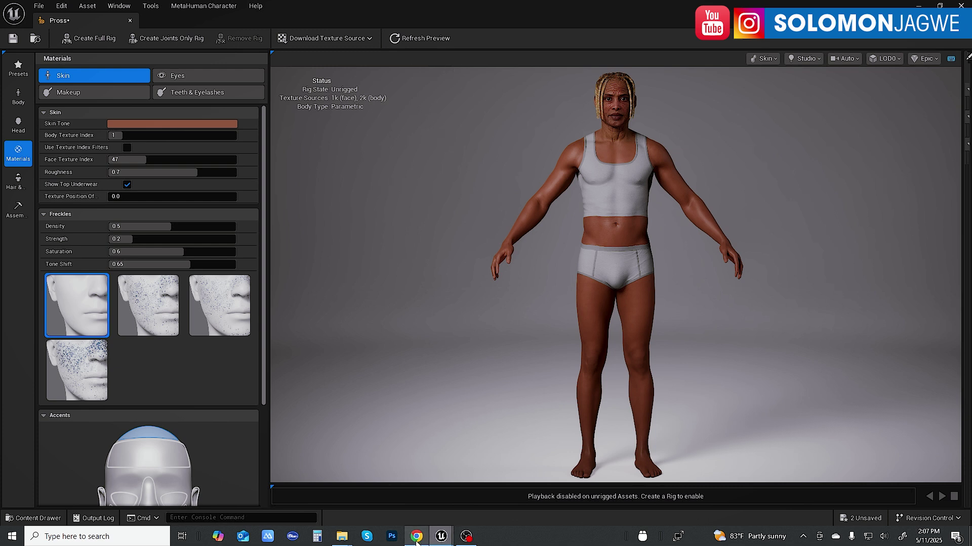
mouse_move(443, 539)
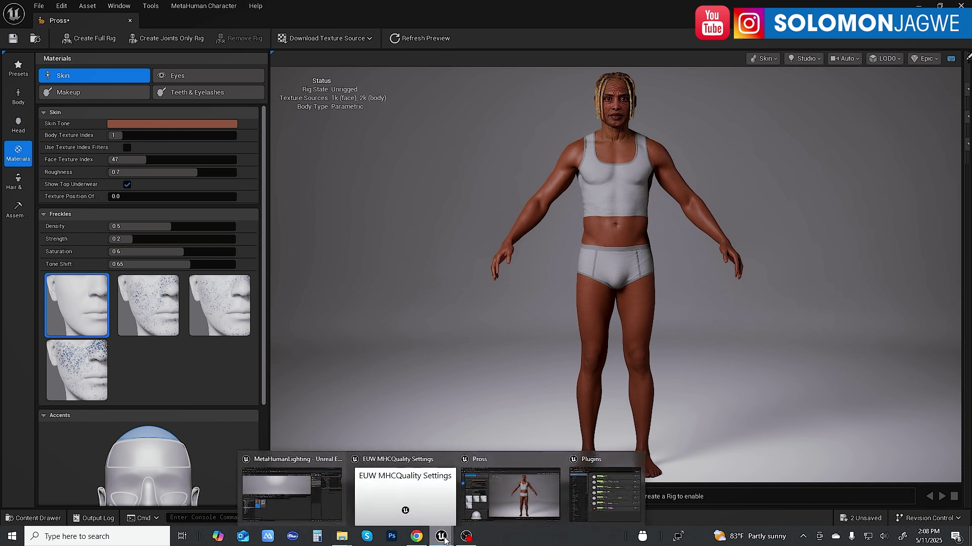
click(592, 463)
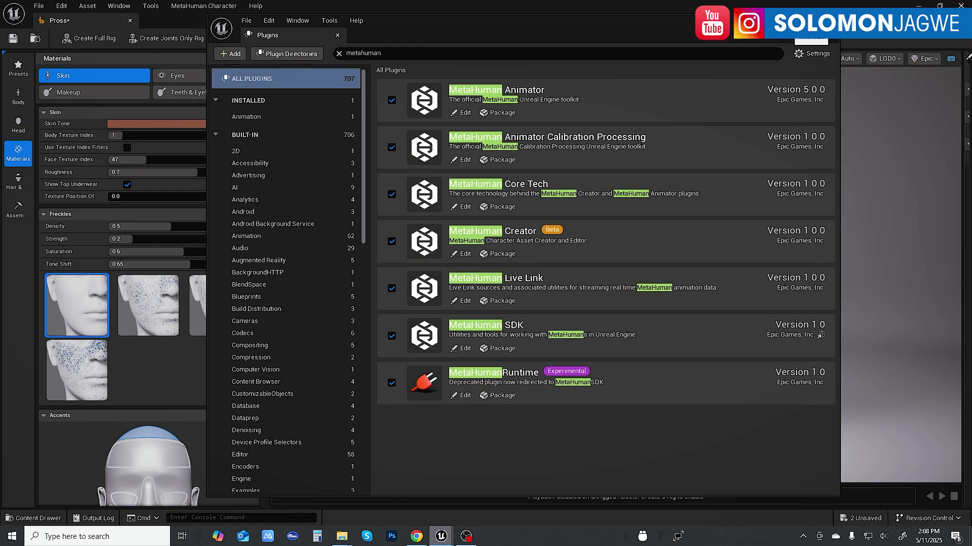
click(829, 21)
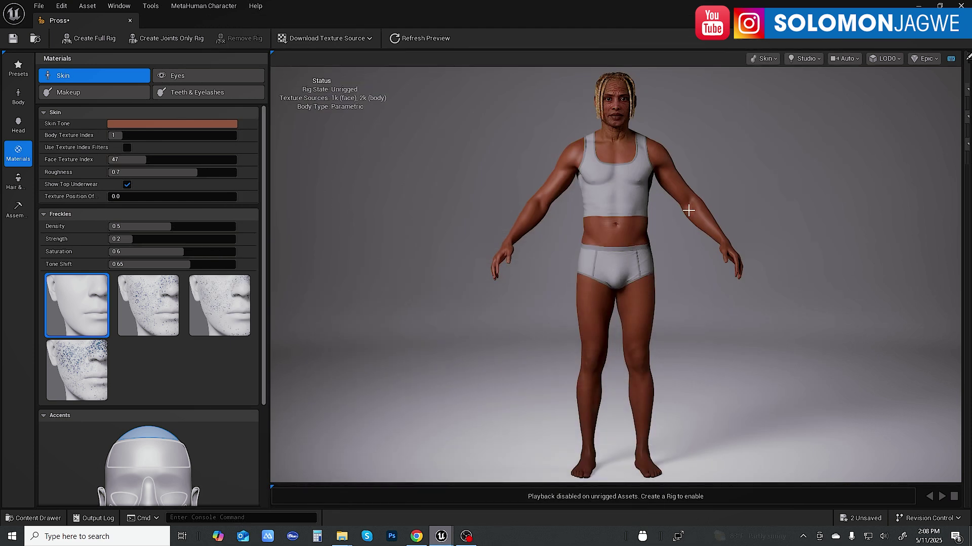
Step: Examine the skin detail on the Pross character's forehead, cheeks, side of the head and neck up close
middle_drag(687, 202, 663, 227)
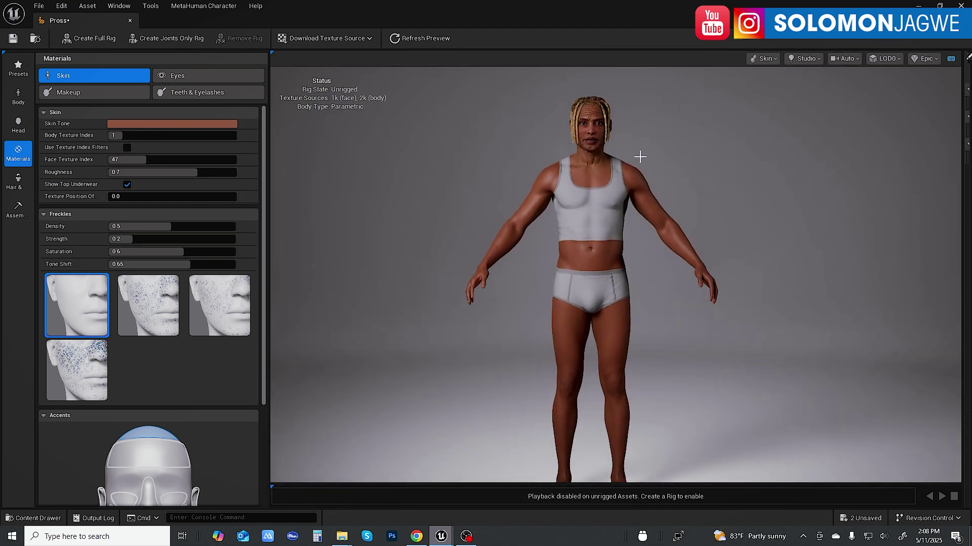
scroll(639, 156, up, 10)
scroll(639, 156, down, 2)
middle_drag(649, 265, 665, 476)
middle_drag(616, 127, 658, 481)
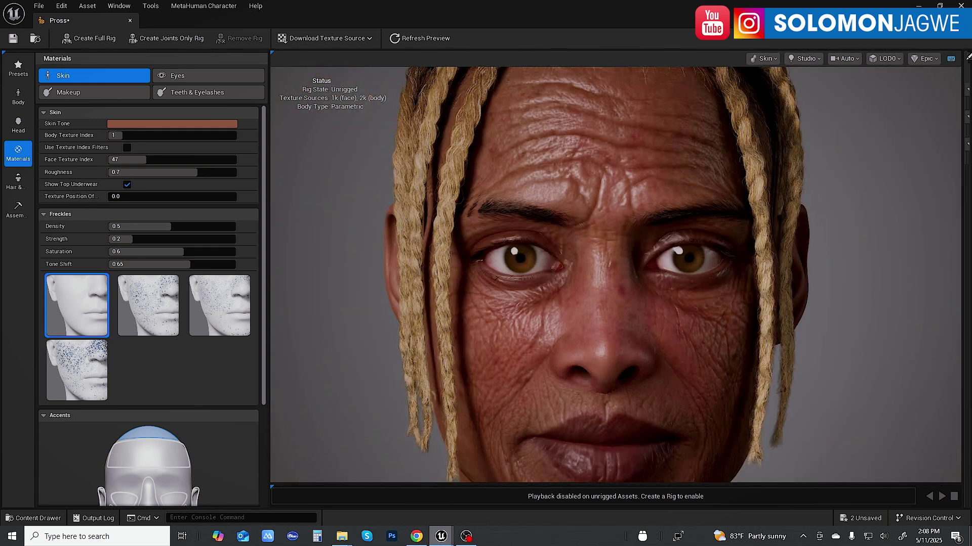
drag(616, 275, 450, 299)
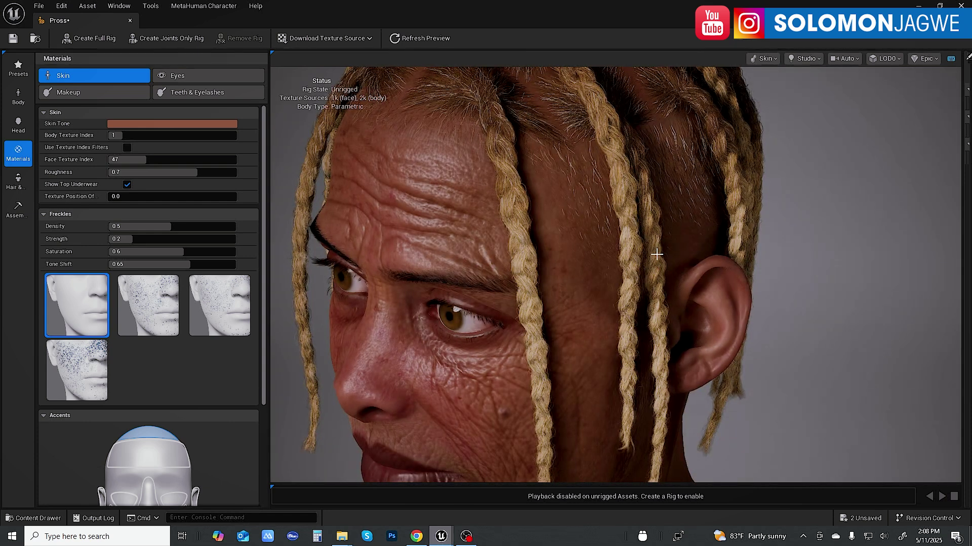
scroll(610, 147, down, 5)
drag(609, 147, 718, 152)
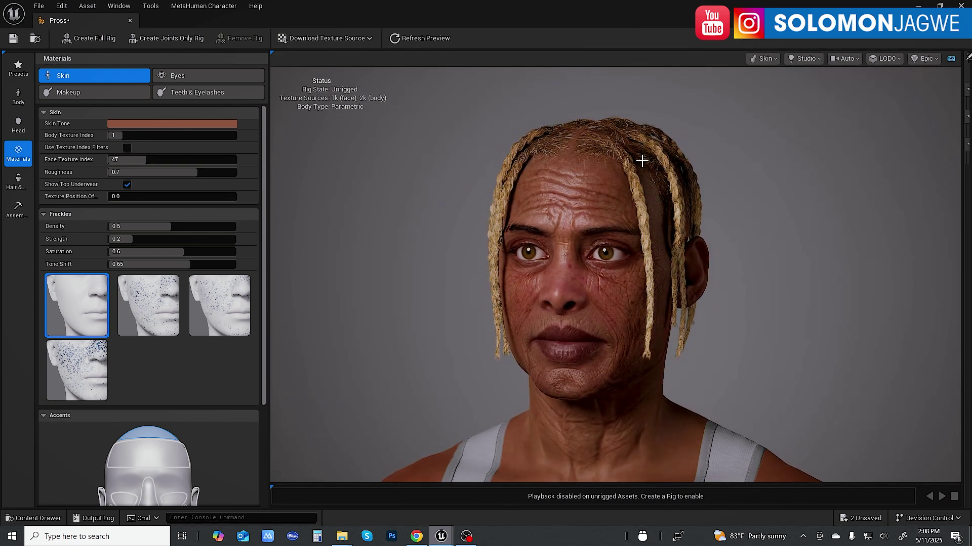
drag(663, 155, 623, 155)
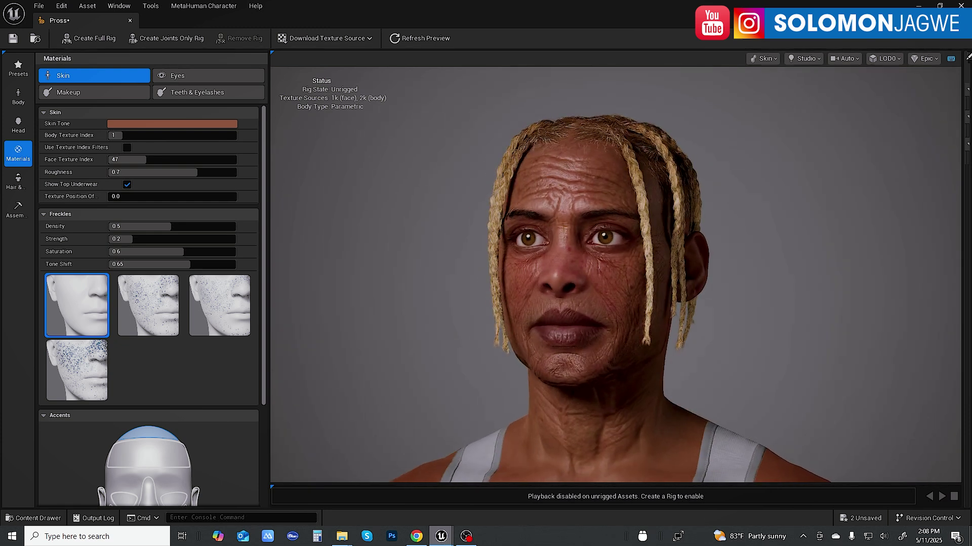
middle_drag(572, 315, 582, 250)
scroll(573, 389, down, 5)
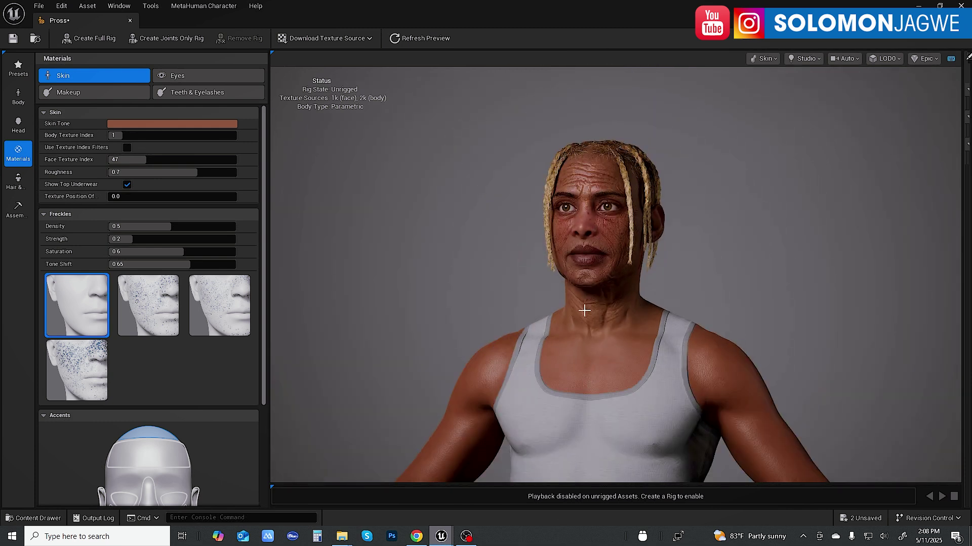
scroll(585, 310, up, 4)
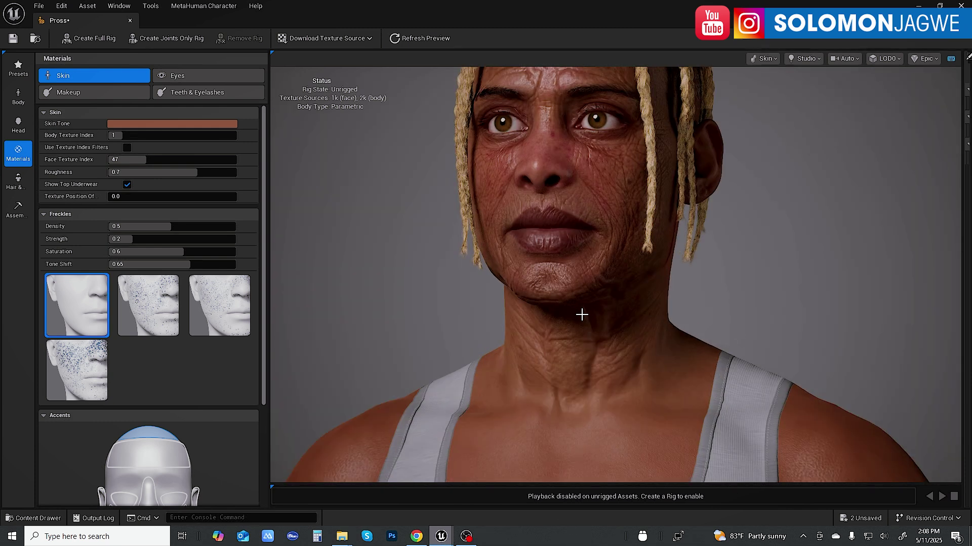
scroll(582, 315, down, 4)
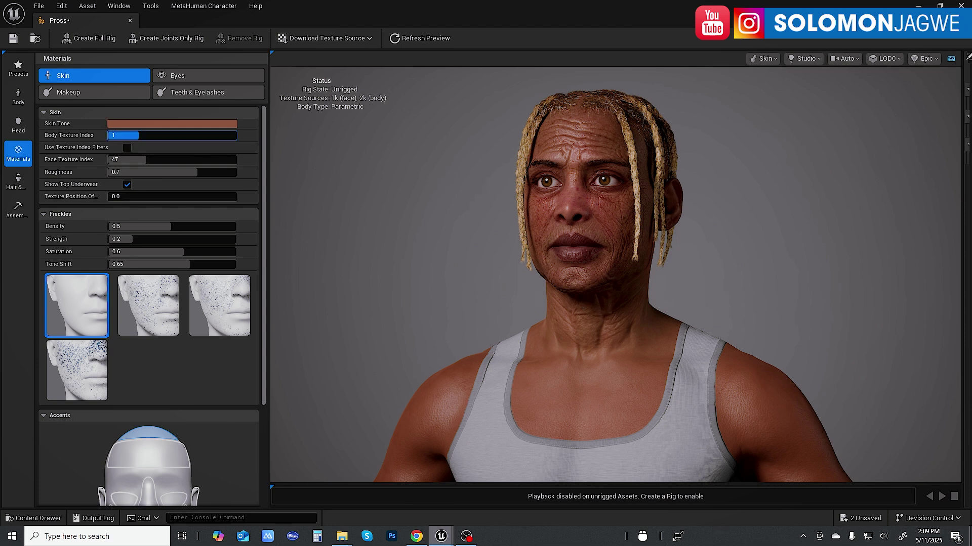
Step: Set the Body Texture Index to 2 and hide the top underwear to inspect the bare torso
text(2)
key(Return)
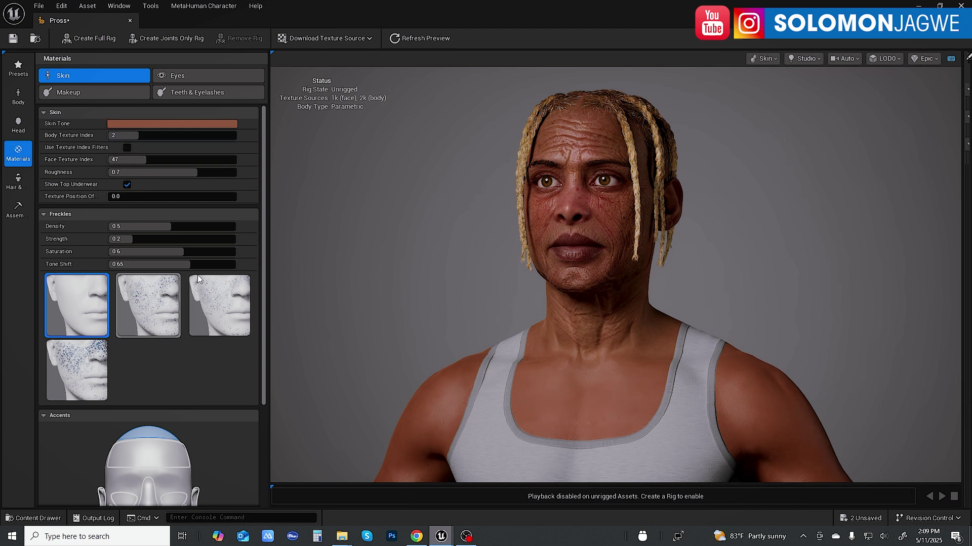
click(127, 188)
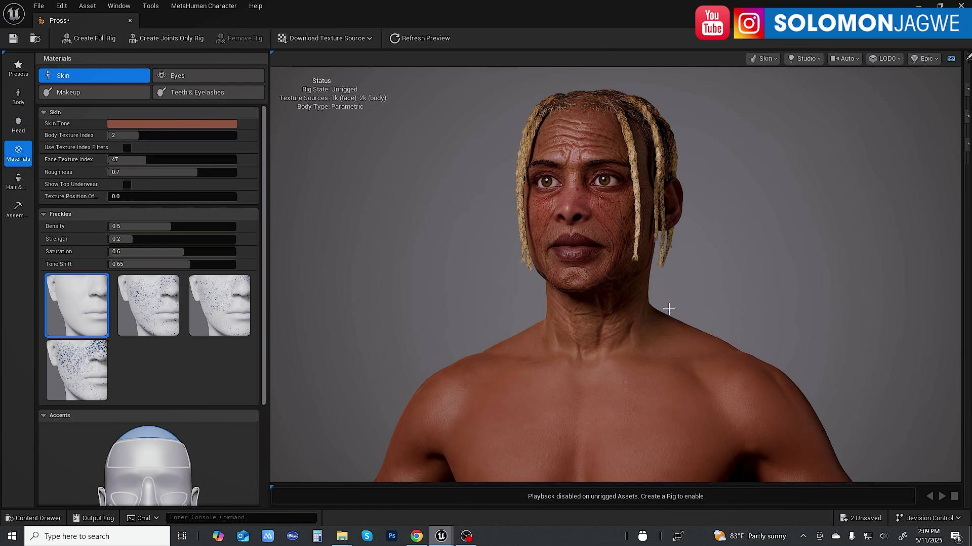
middle_drag(669, 309, 676, 212)
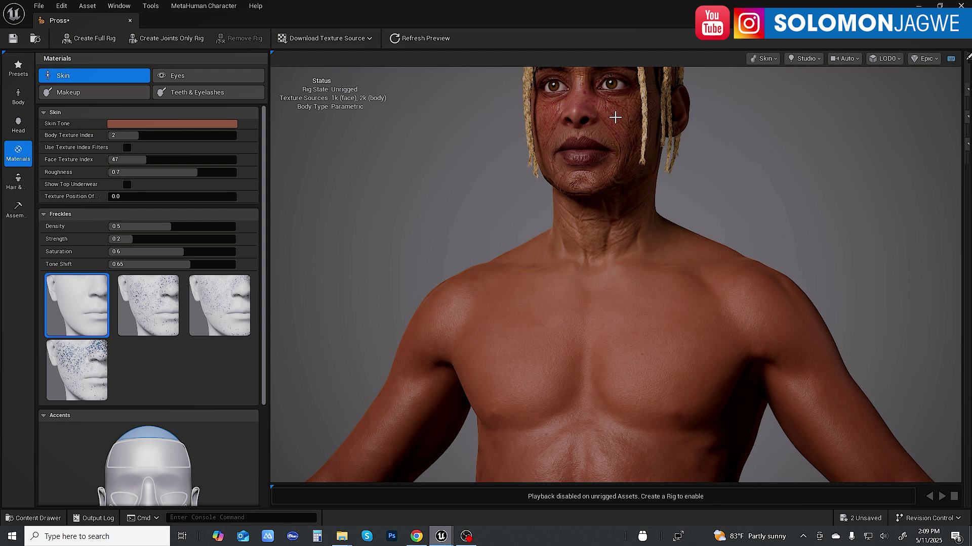
middle_drag(656, 356, 662, 278)
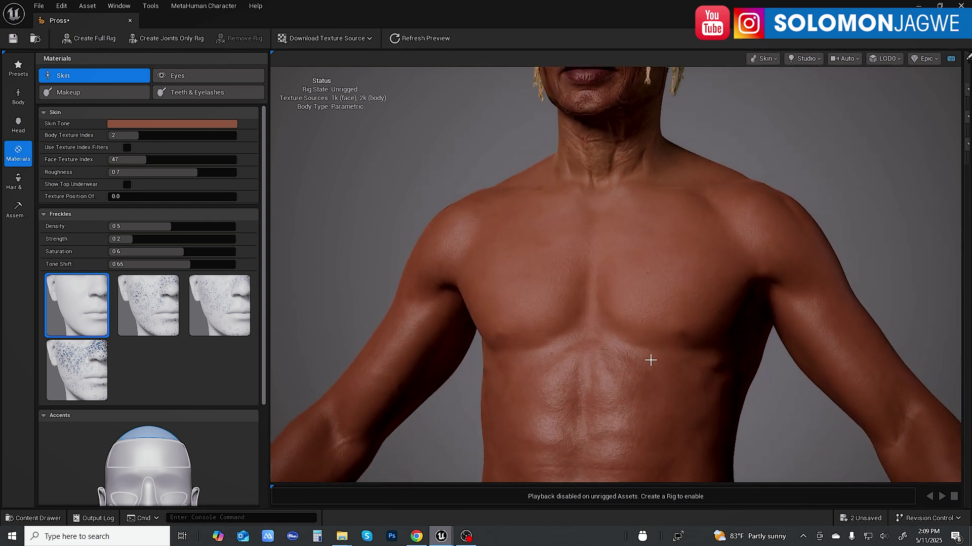
drag(650, 360, 645, 350)
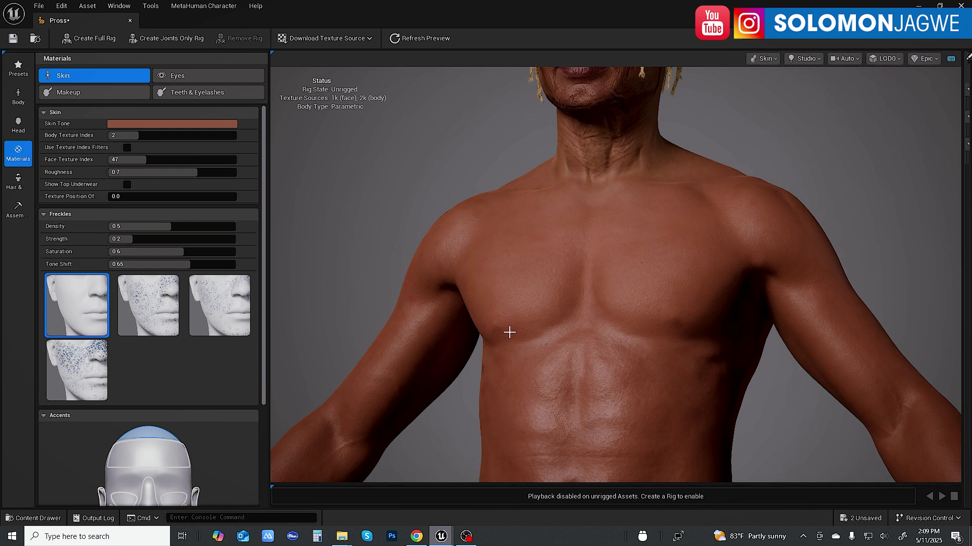
Step: Compare the torso skin at Body Texture Index 1 and 2, inspecting it from several angles and ending on 2
drag(126, 136, 120, 136)
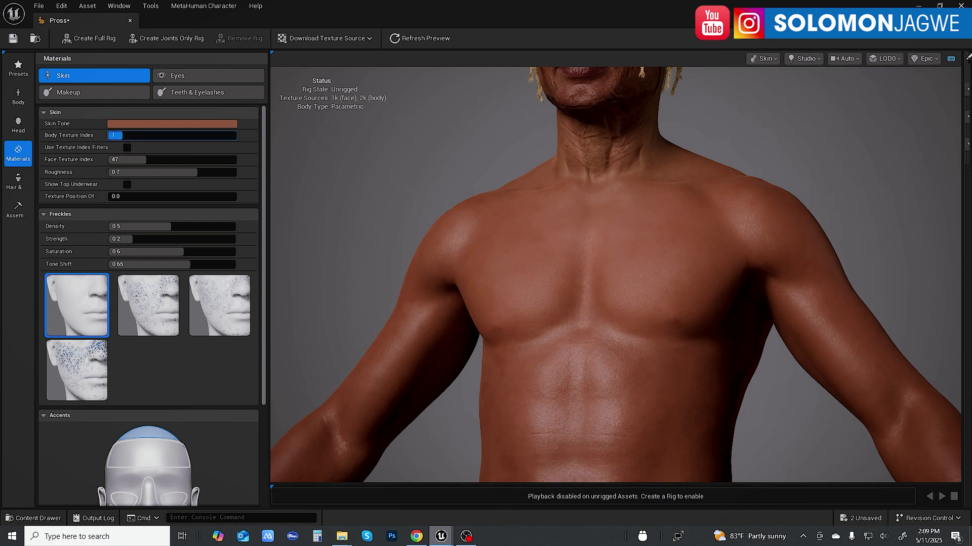
drag(530, 308, 360, 264)
click(118, 135)
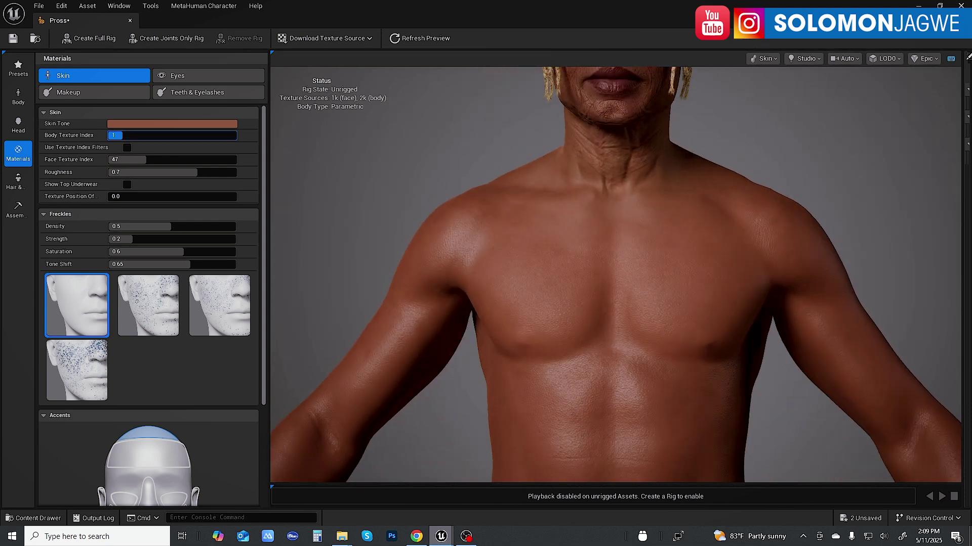
text(2)
key(Return)
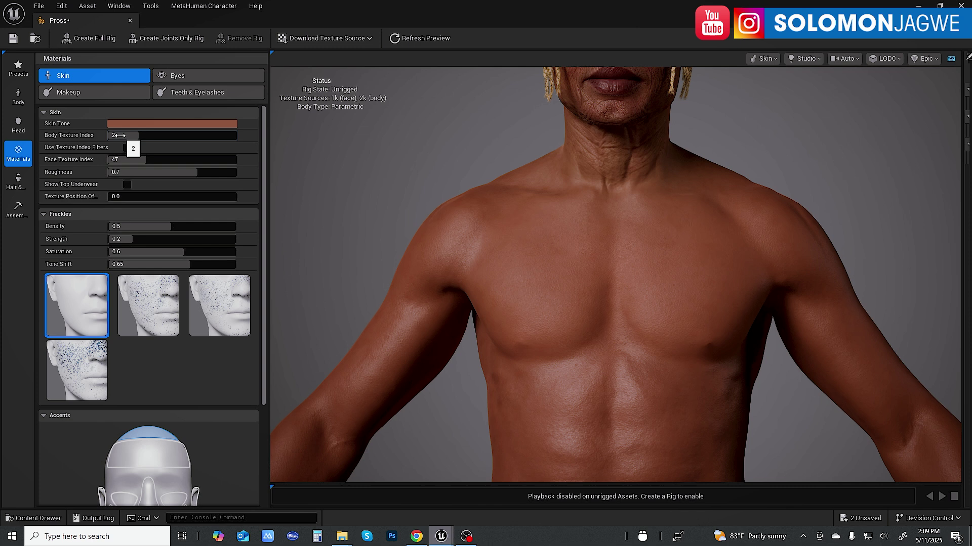
drag(552, 340, 547, 365)
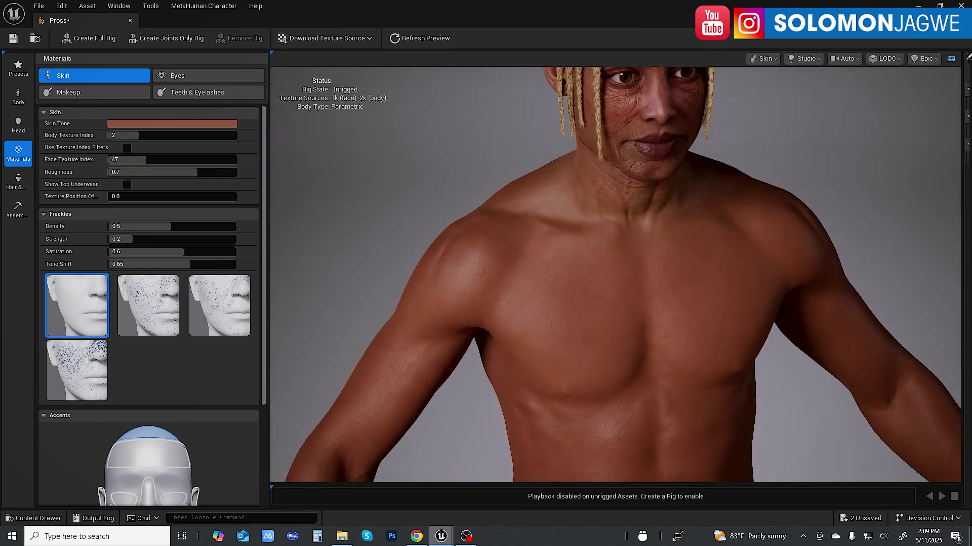
mouse_move(541, 324)
mouse_down()
mouse_move(486, 326)
mouse_move(546, 328)
mouse_up()
drag(607, 215, 612, 207)
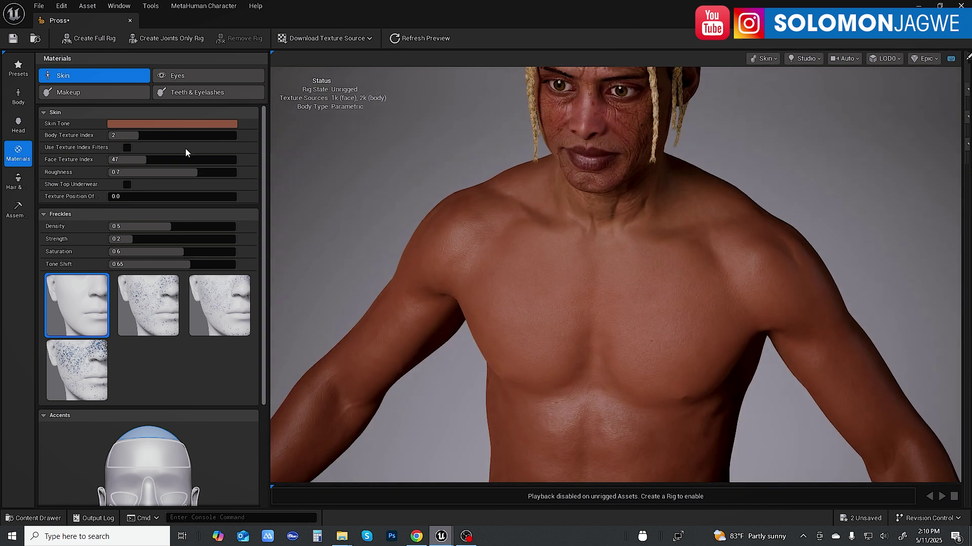
Step: Raise the Body Texture Index to 6 and on to 8, inspecting the skin of the chest, abdomen and arms
drag(138, 135, 187, 135)
drag(127, 137, 204, 135)
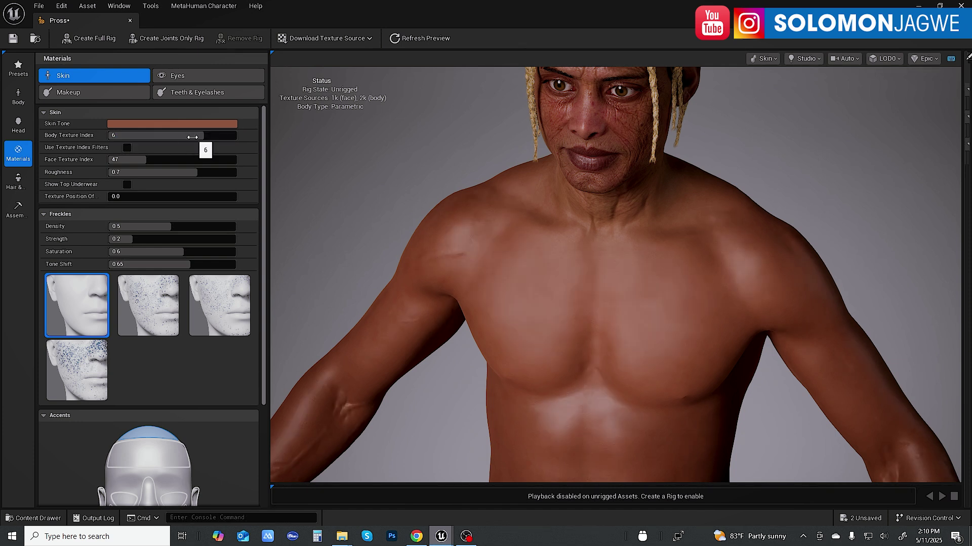
mouse_move(208, 135)
mouse_down()
mouse_move(221, 135)
mouse_move(196, 147)
mouse_move(236, 135)
mouse_move(224, 137)
mouse_up()
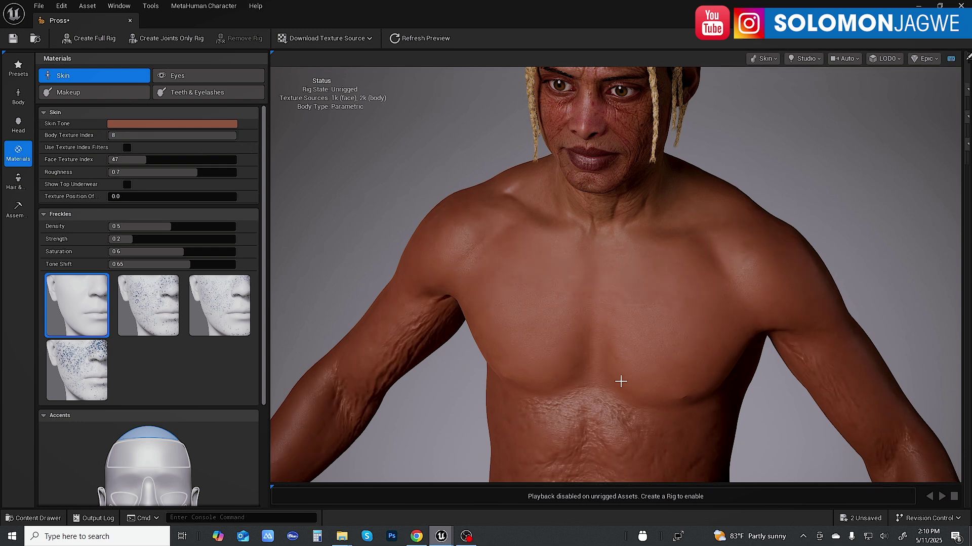
middle_drag(616, 303, 615, 238)
drag(615, 274, 561, 366)
alt+drag(445, 167, 518, 203)
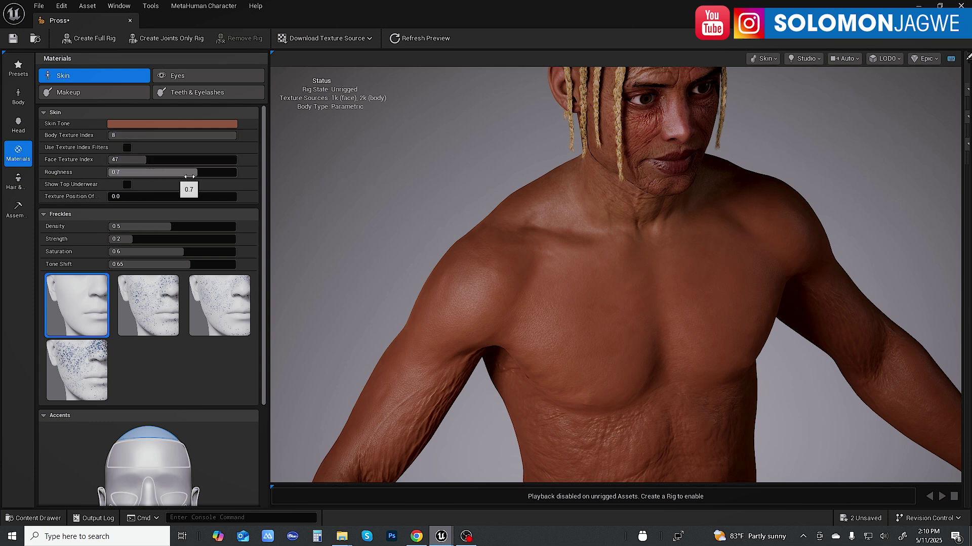
drag(572, 268, 640, 370)
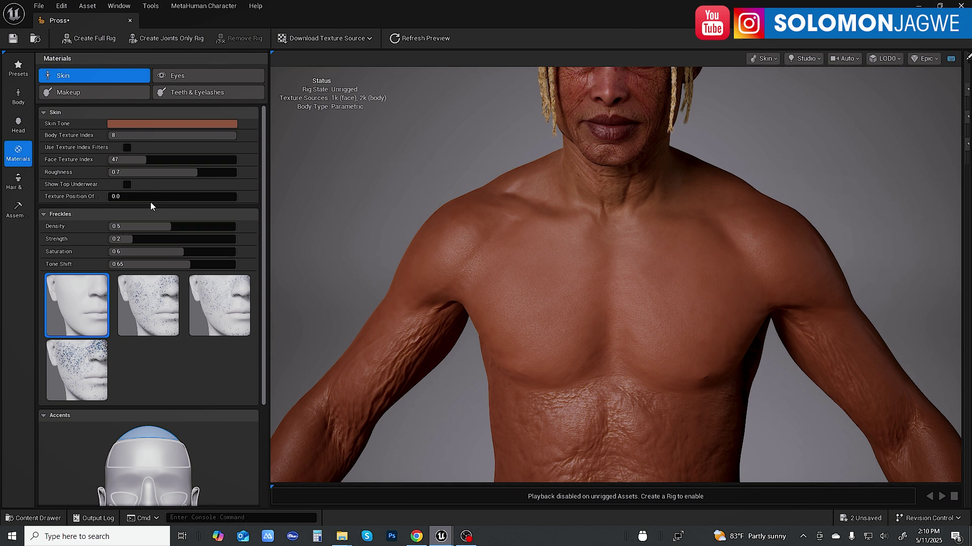
Step: Widen the skin settings area to show the full labels and set the Texture Position Offset to 0.53
mouse_move(121, 200)
drag(269, 148, 329, 148)
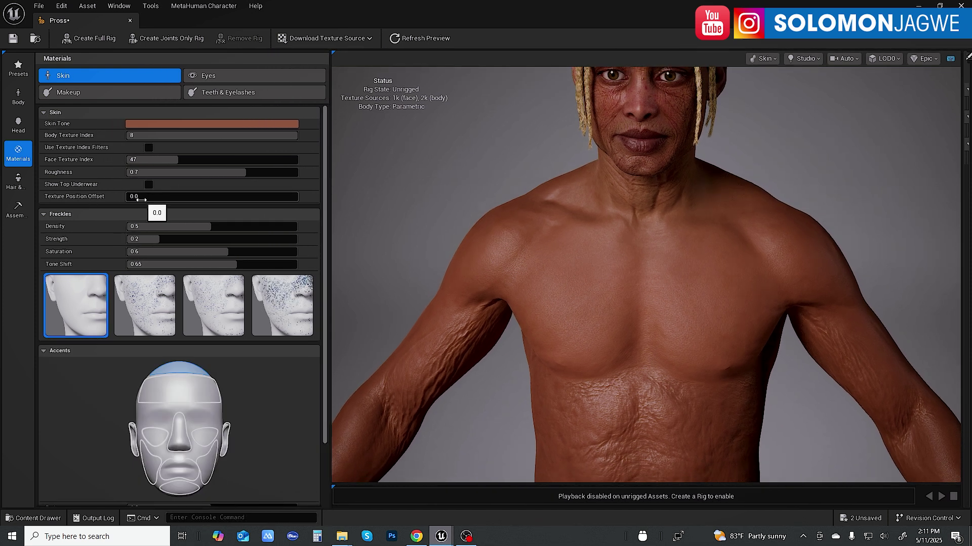
drag(136, 199, 140, 198)
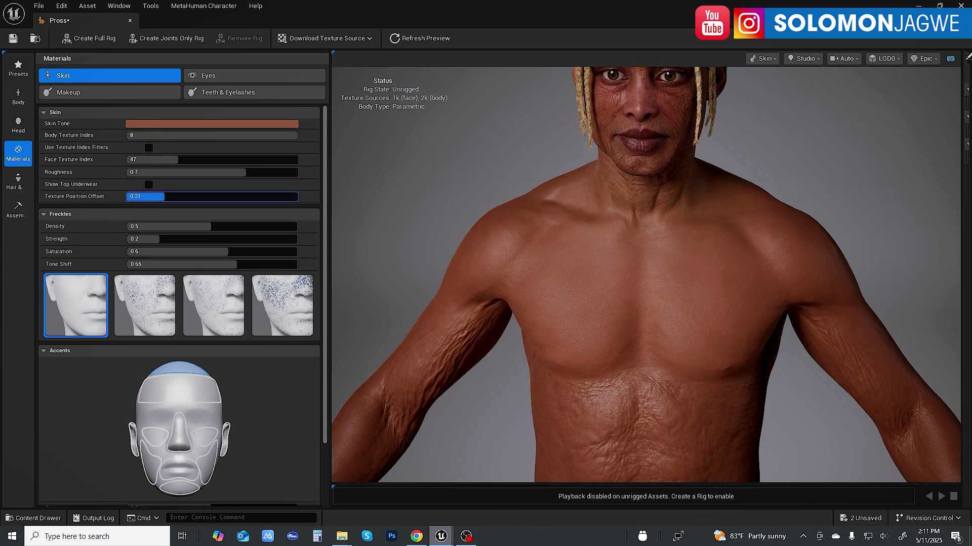
drag(139, 198, 166, 198)
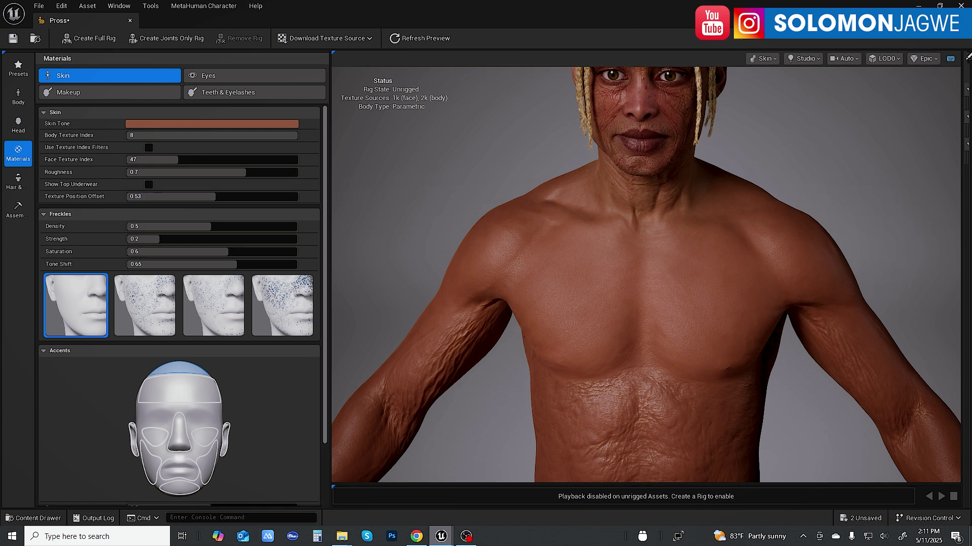
Step: Examine the body skin texture on the back, abdomen, arms and chest, and how it meets the neck and face
drag(646, 275, 425, 274)
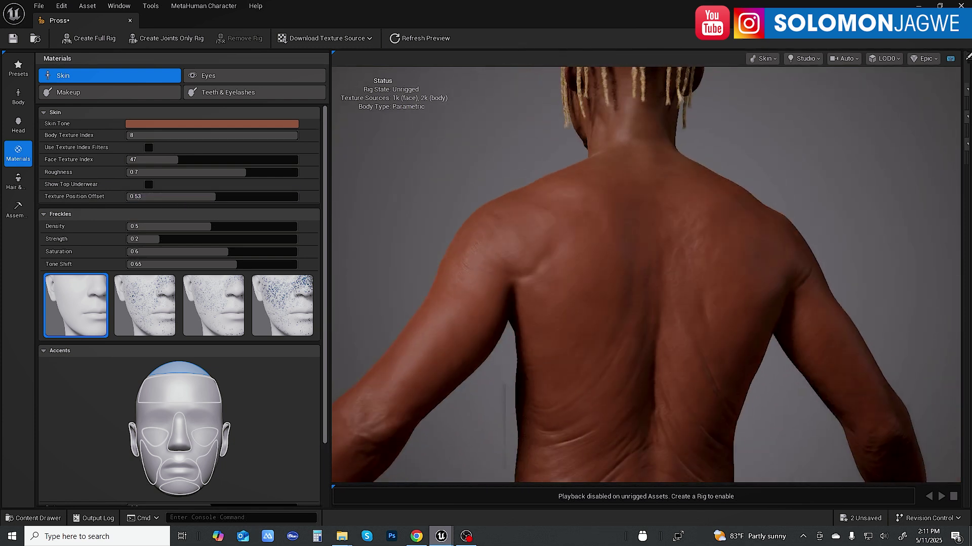
drag(506, 273, 651, 390)
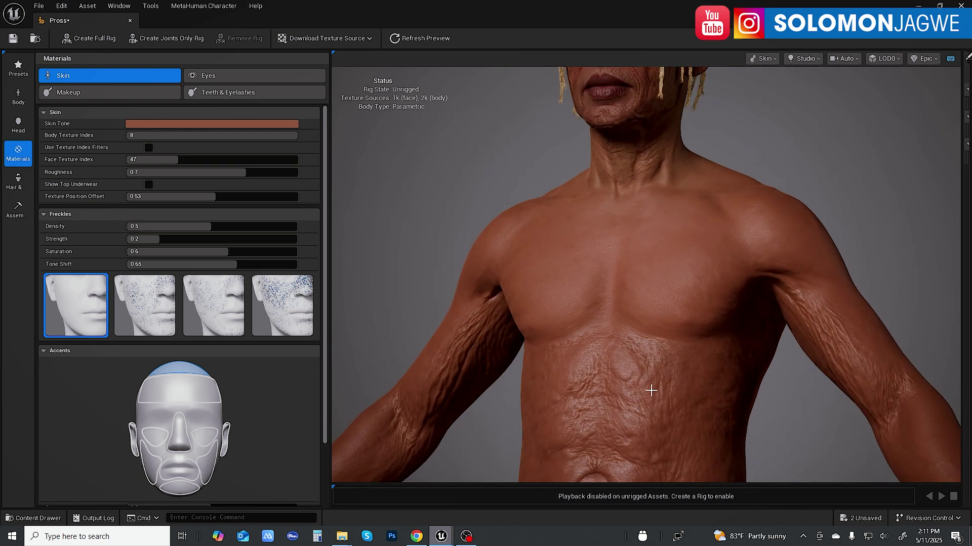
scroll(651, 390, down, 5)
middle_drag(640, 400, 673, 344)
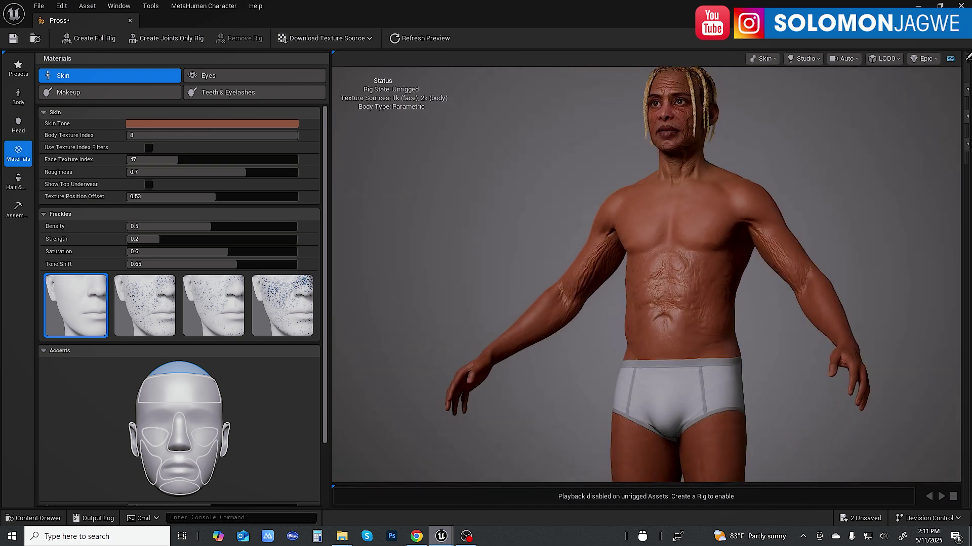
middle_drag(784, 340, 753, 267)
mouse_move(733, 234)
middle_down()
mouse_move(714, 119)
mouse_move(712, 207)
mouse_move(687, 97)
middle_up()
middle_drag(478, 219, 502, 230)
drag(502, 230, 471, 251)
drag(471, 195, 496, 196)
middle_drag(496, 195, 476, 478)
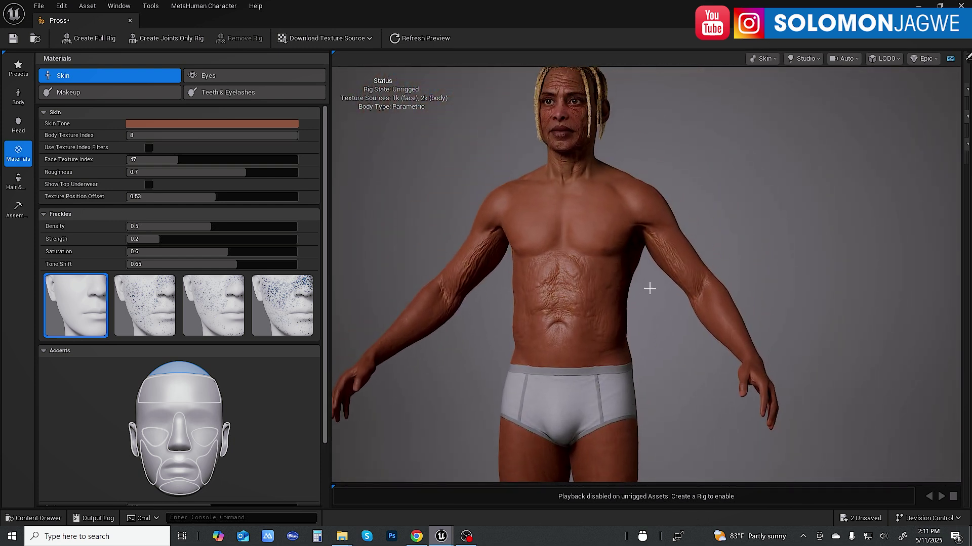
drag(649, 289, 693, 293)
scroll(530, 234, up, 5)
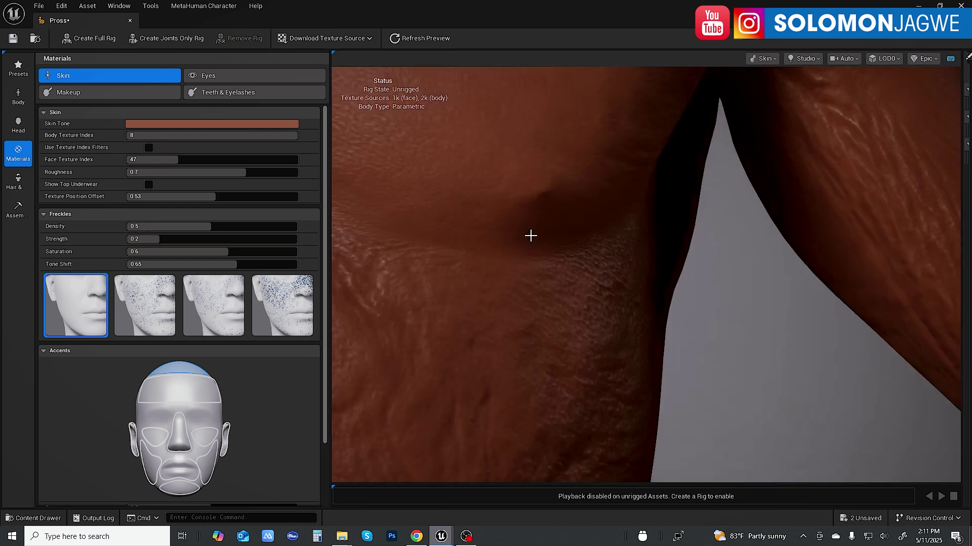
right_drag(717, 374, 739, 392)
middle_drag(437, 210, 628, 468)
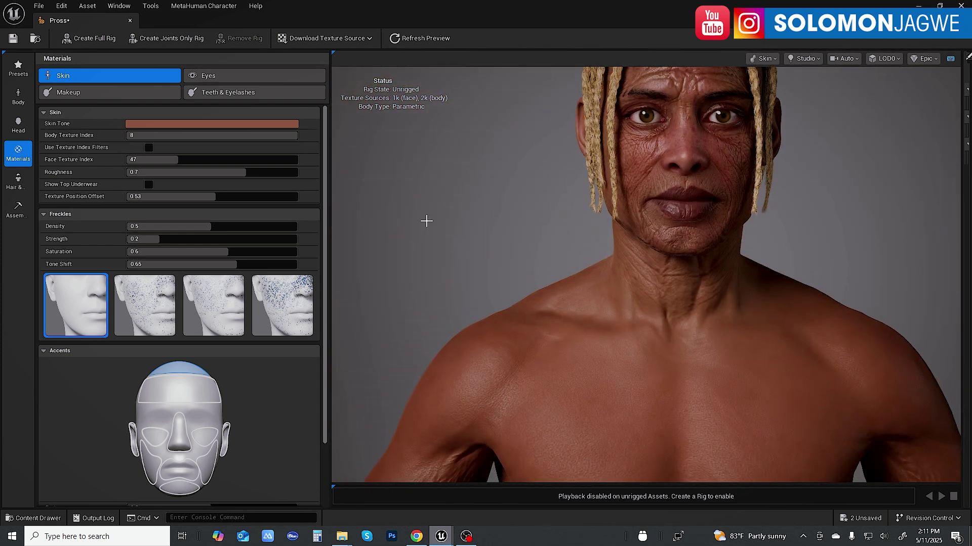
Step: Switch to the web MetaHuman Creator in Chrome and set the skin Texture to 0.4973
drag(425, 221, 458, 254)
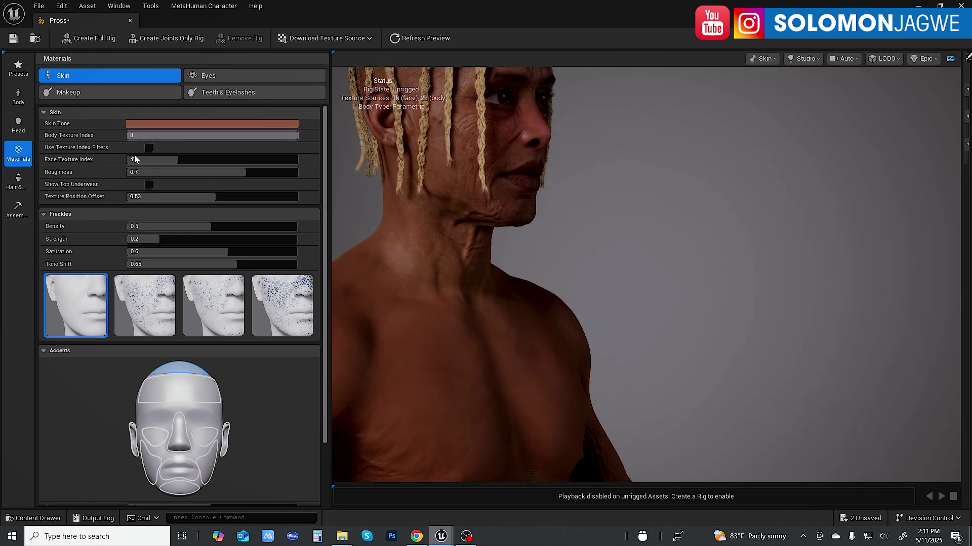
drag(684, 251, 592, 251)
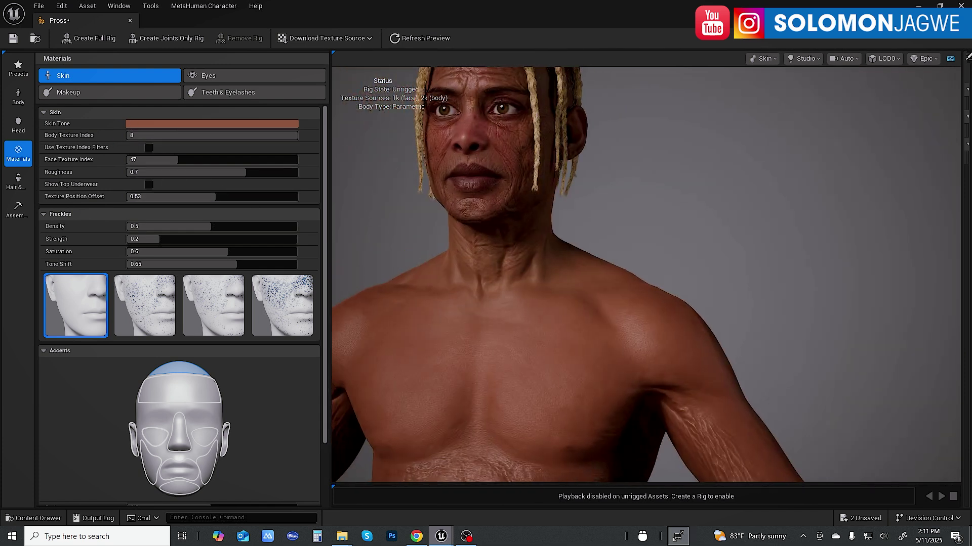
click(417, 537)
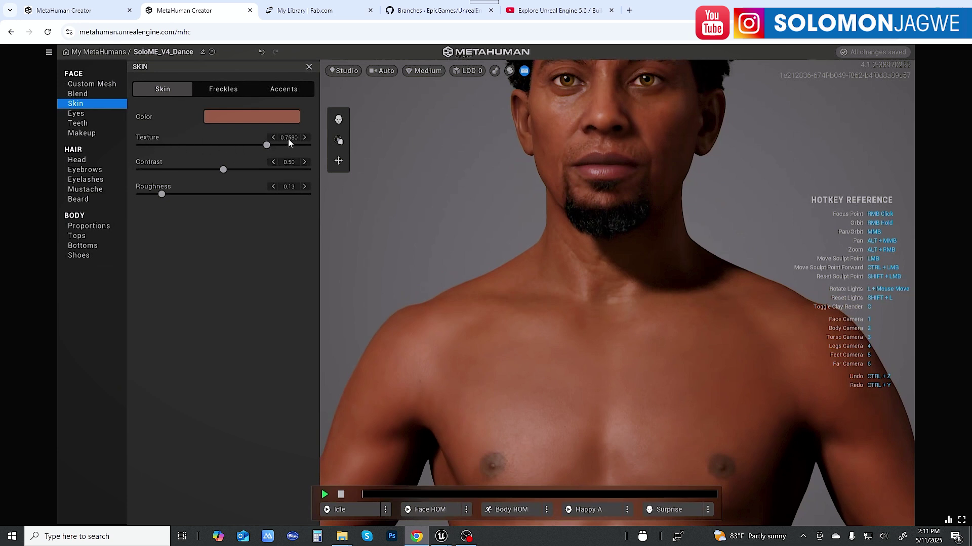
drag(297, 145, 223, 144)
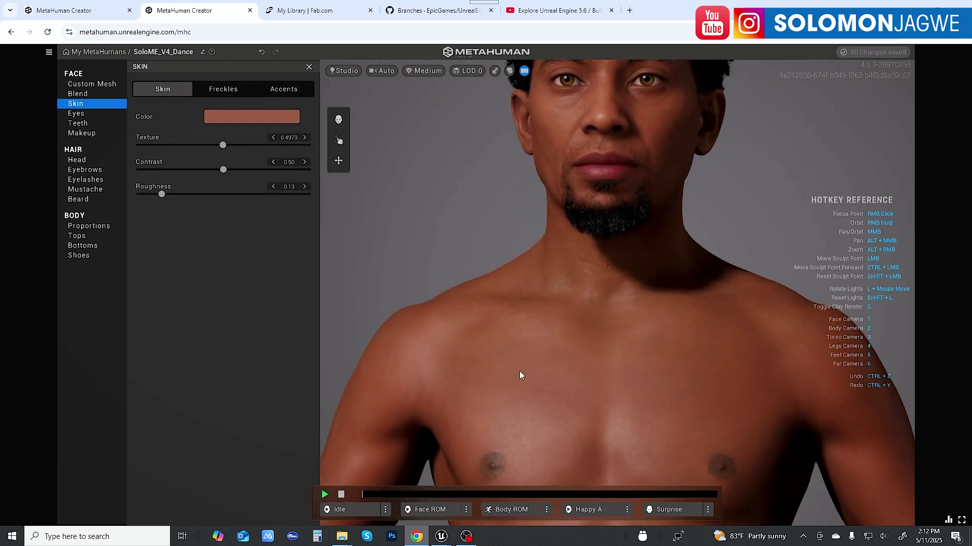
Step: Switch back to the Pross character in Unreal Engine and examine the wrinkled face skin and its transition to the neck from several angles
mouse_move(444, 541)
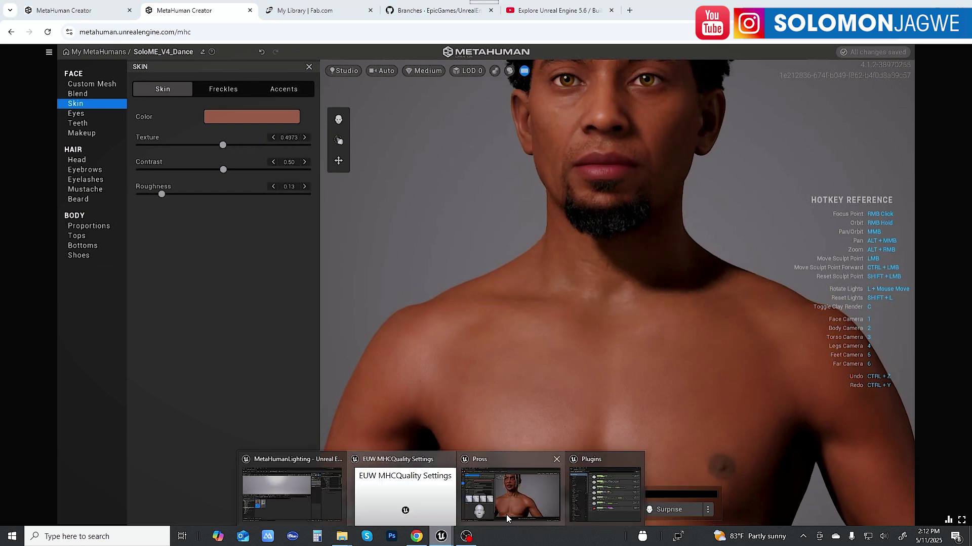
click(531, 465)
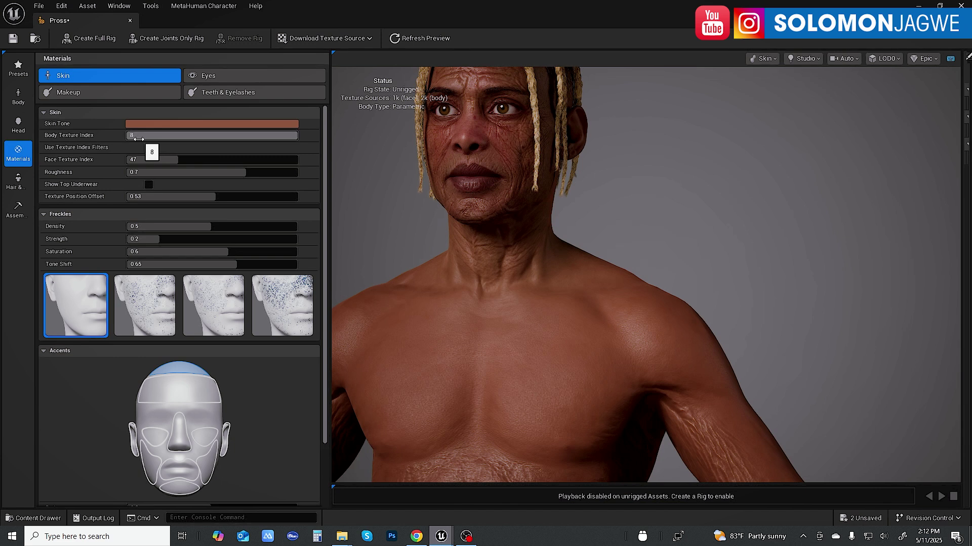
middle_drag(508, 119, 594, 211)
scroll(595, 206, up, 3)
scroll(595, 207, down, 5)
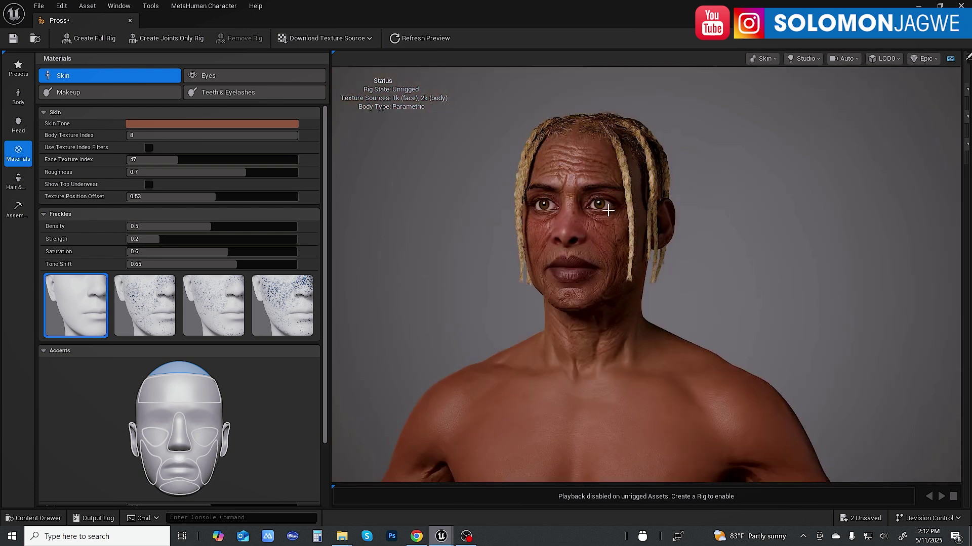
middle_drag(663, 219, 708, 248)
drag(708, 248, 689, 222)
right_drag(689, 222, 747, 223)
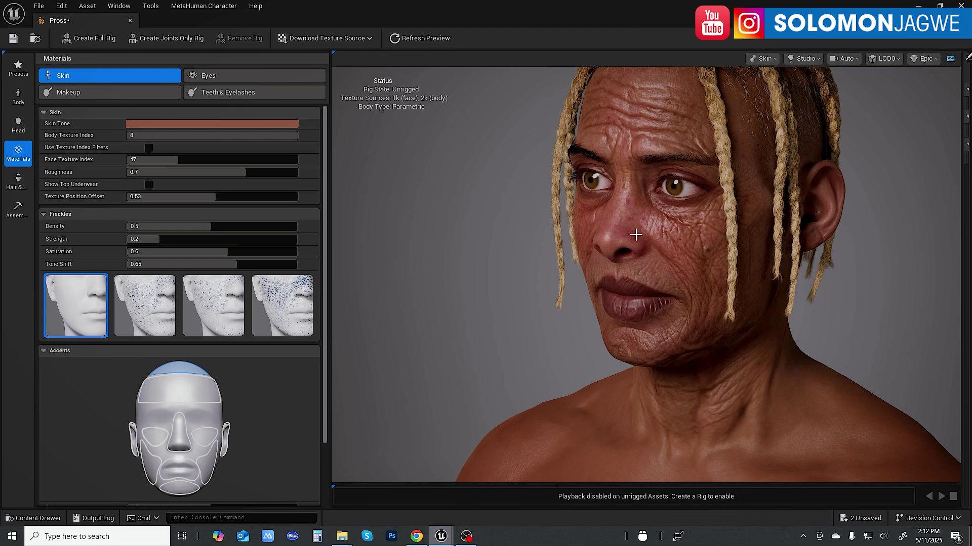
drag(636, 234, 709, 236)
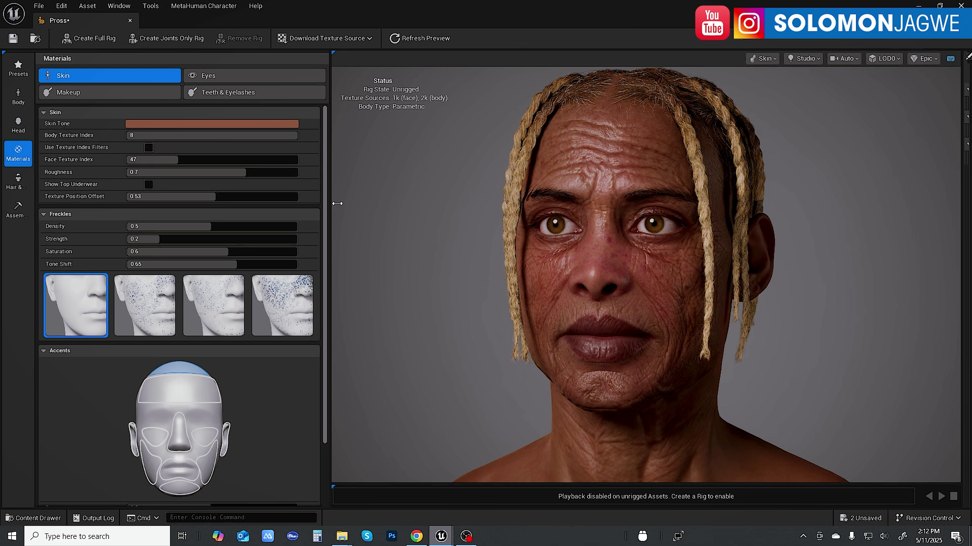
scroll(657, 294, down, 1)
drag(657, 294, 633, 295)
scroll(652, 296, down, 3)
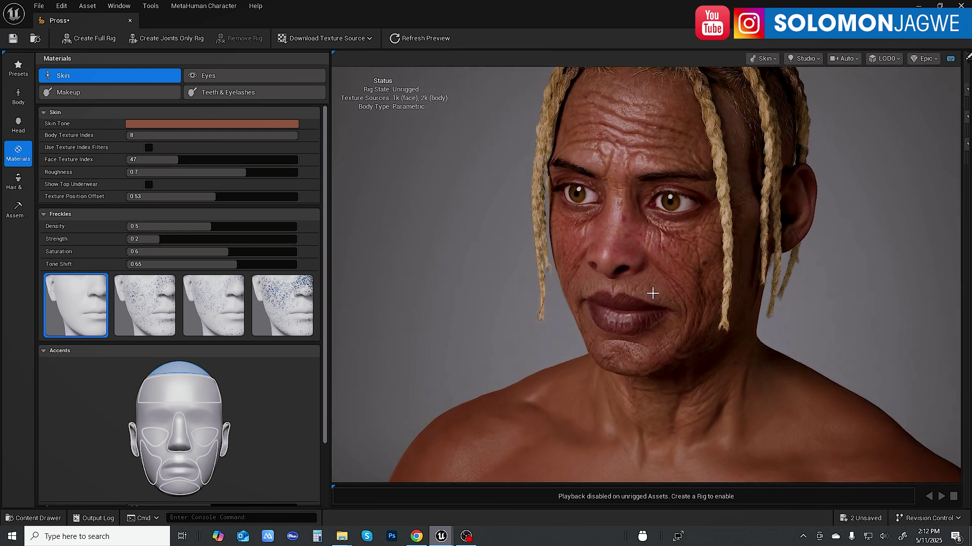
Step: Enable the top underwear on the character and frame the torso, arms and waist
scroll(652, 295, down, 3)
middle_drag(685, 328, 716, 257)
scroll(716, 257, up, 2)
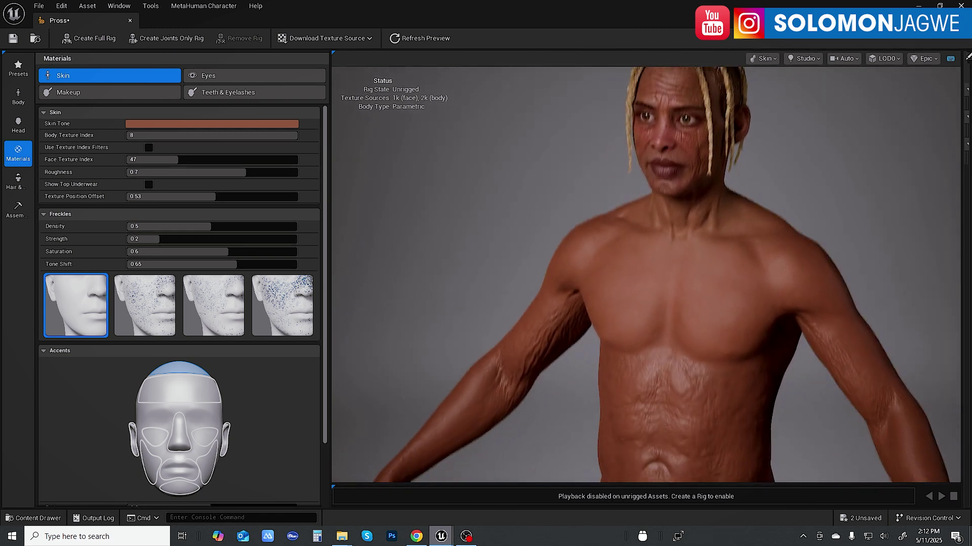
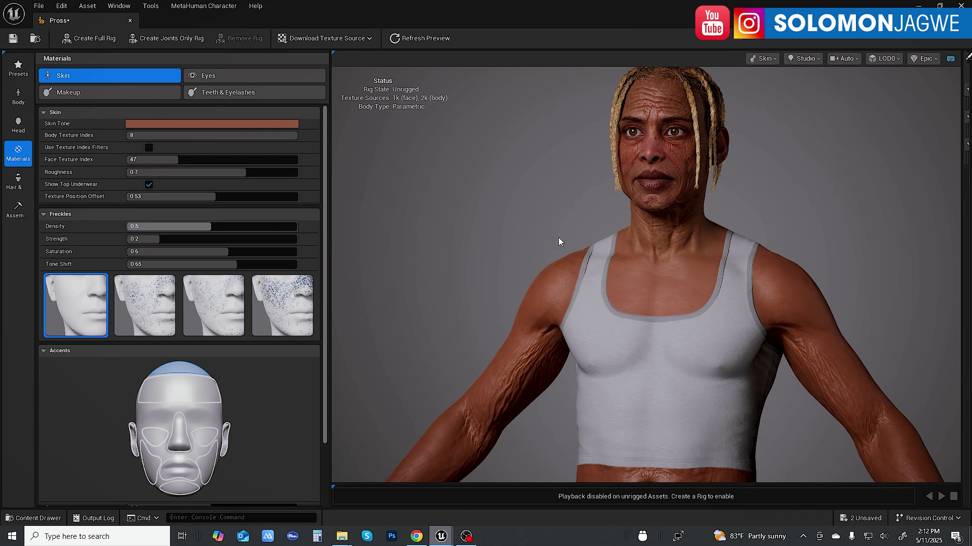
mouse_move(743, 273)
middle_down()
mouse_move(738, 279)
mouse_move(739, 238)
mouse_move(719, 210)
mouse_move(732, 270)
middle_up()
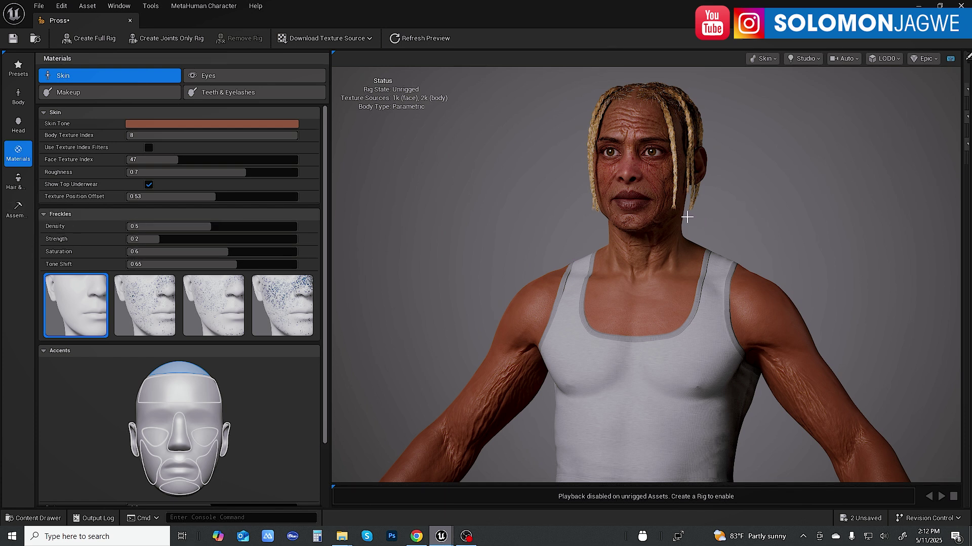
scroll(710, 265, down, 2)
middle_drag(711, 265, 709, 314)
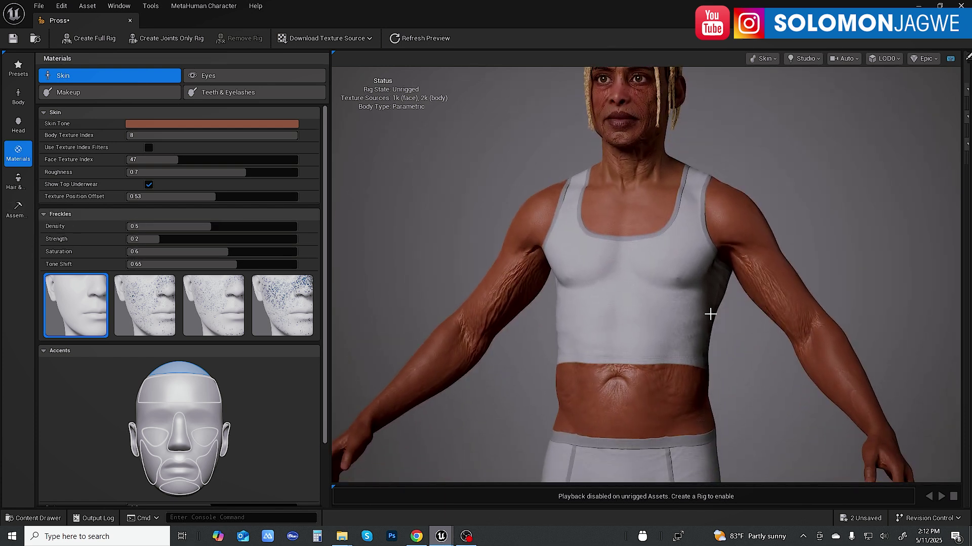
Step: Dress the character in the WI_DefaultGarment outfit from the hair and clothing assets
click(18, 183)
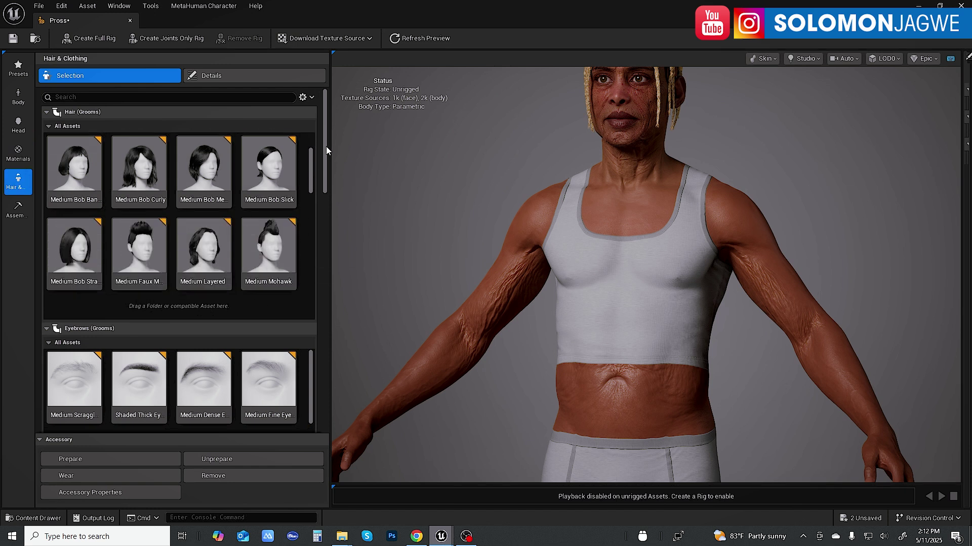
drag(326, 147, 332, 361)
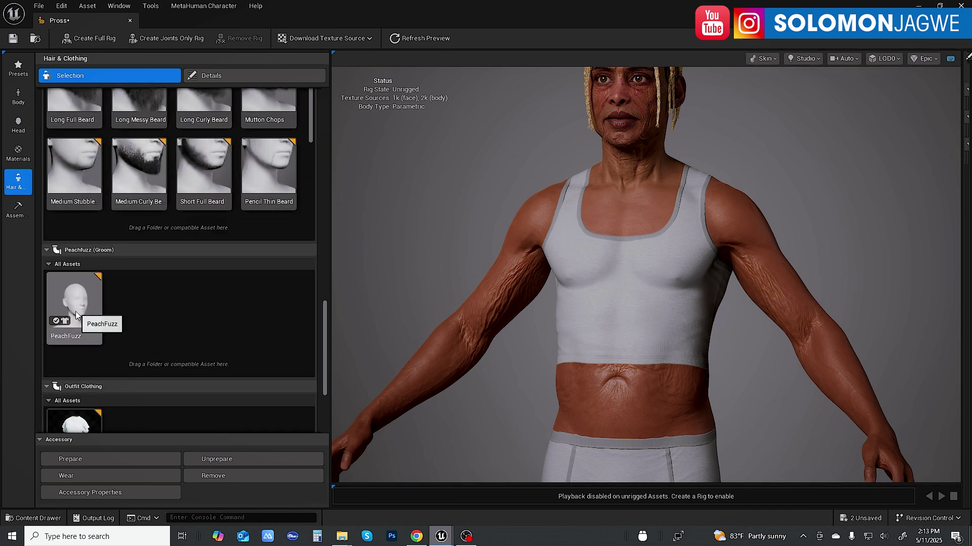
scroll(135, 380, down, 2)
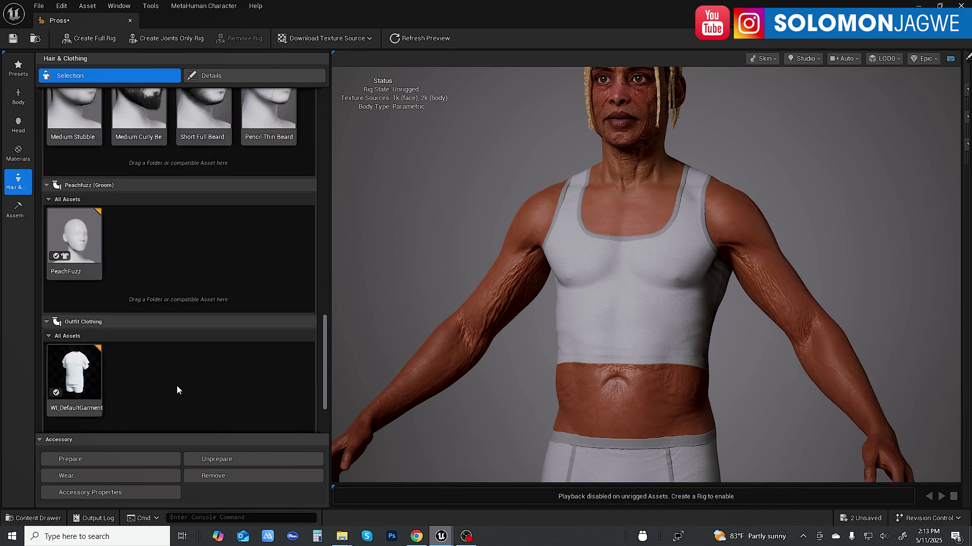
click(68, 378)
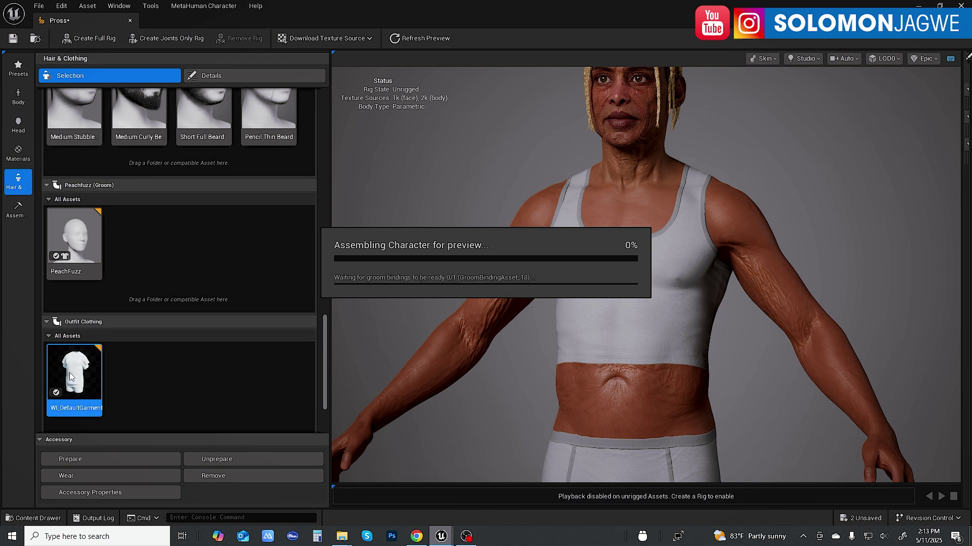
scroll(81, 375, down, 2)
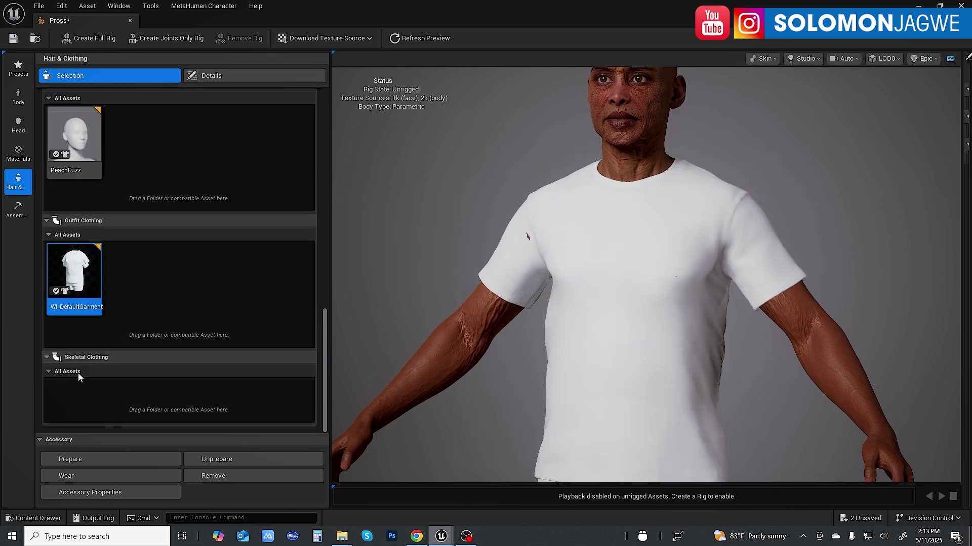
scroll(644, 289, down, 3)
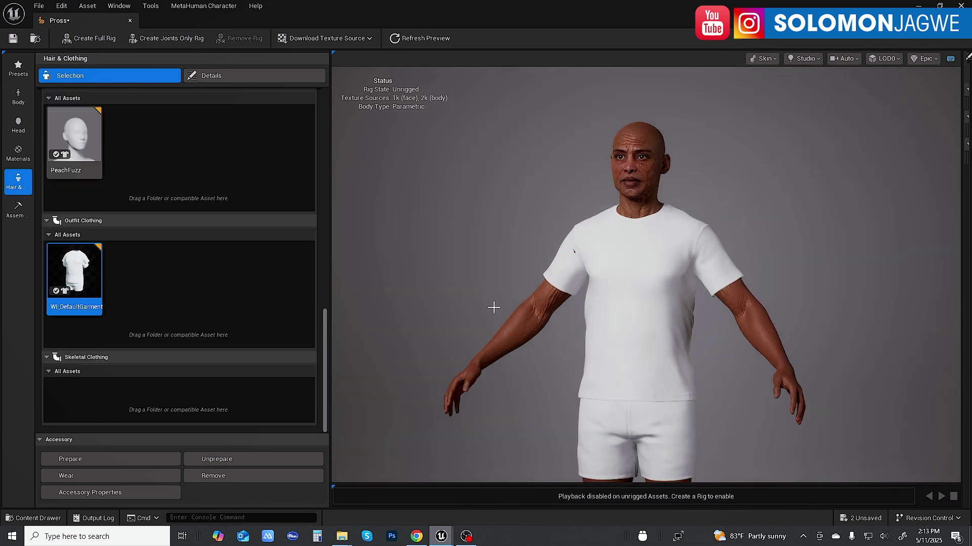
Step: Set the outfit's Primary Color Short override to blue, hex 4D5D94FF
click(213, 74)
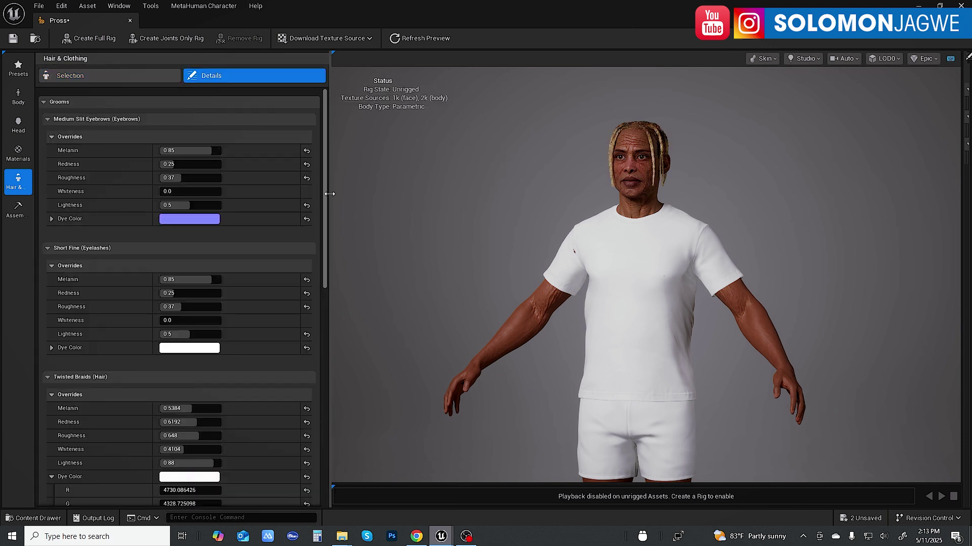
drag(324, 197, 318, 457)
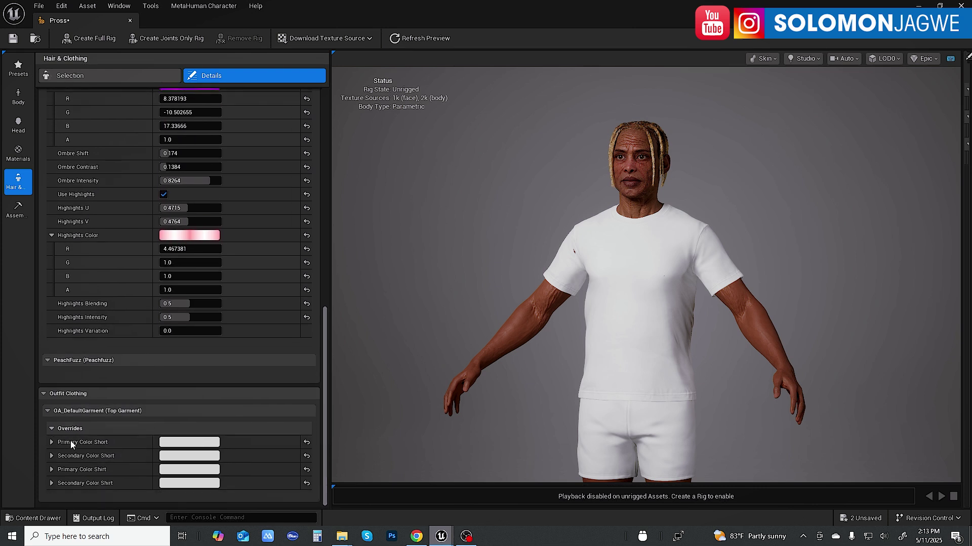
click(206, 443)
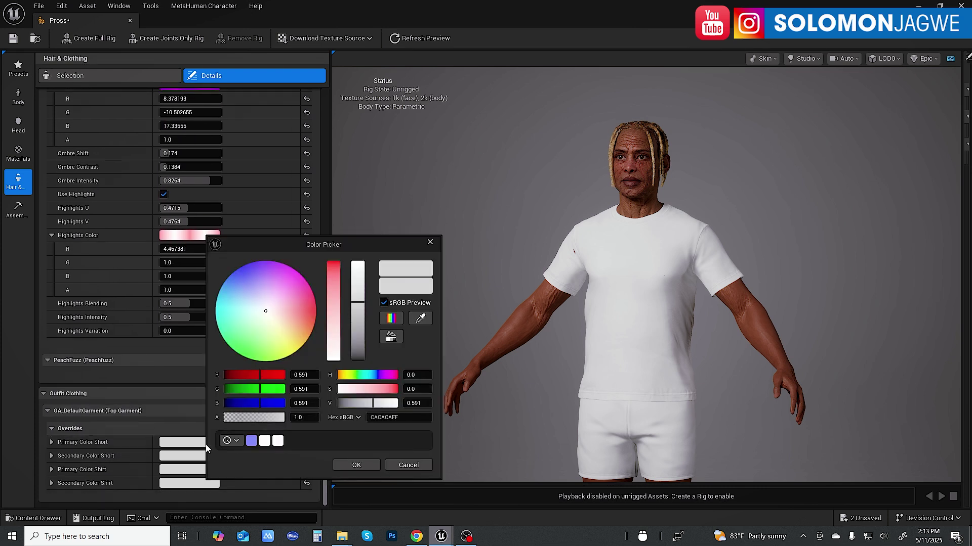
click(266, 339)
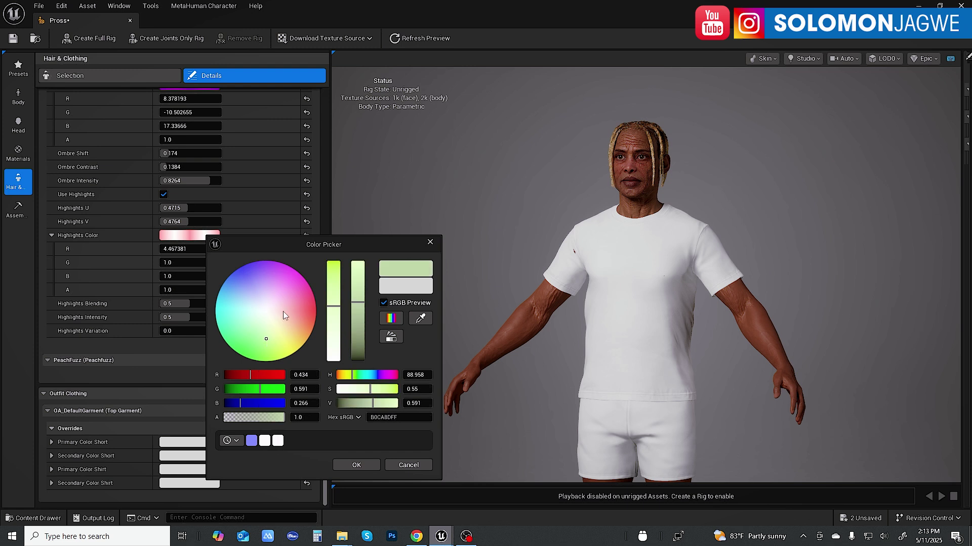
drag(284, 311, 242, 281)
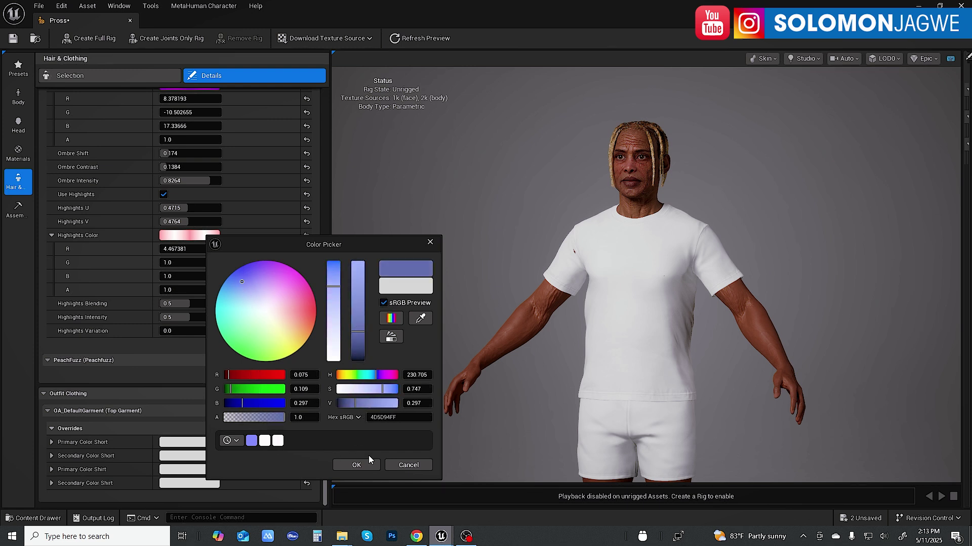
click(358, 466)
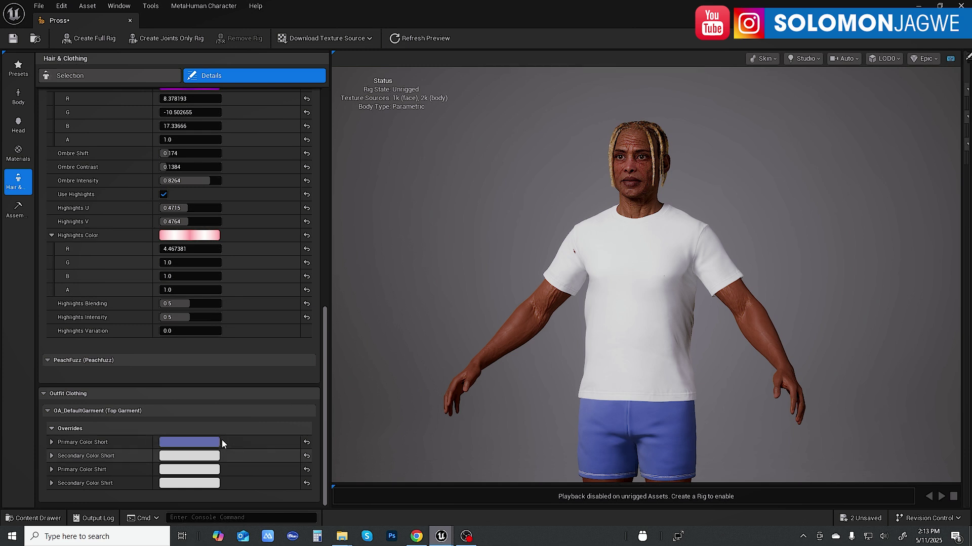
Step: Set the outfit's Primary Color Shirt override to peach, hex F0A165FF
click(187, 459)
click(279, 289)
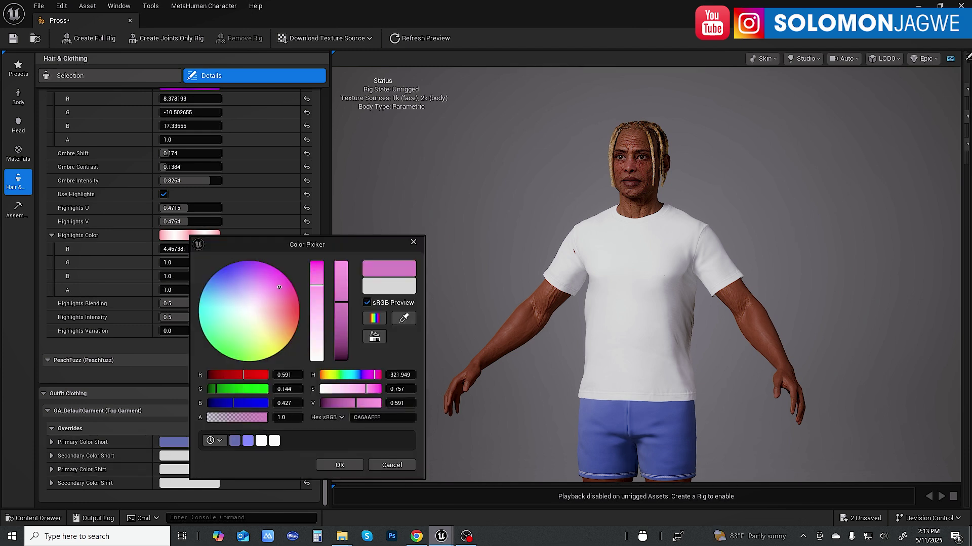
drag(274, 343, 283, 327)
mouse_move(315, 288)
mouse_down()
mouse_move(317, 256)
mouse_move(319, 271)
mouse_up()
drag(286, 330, 290, 324)
drag(341, 302, 343, 275)
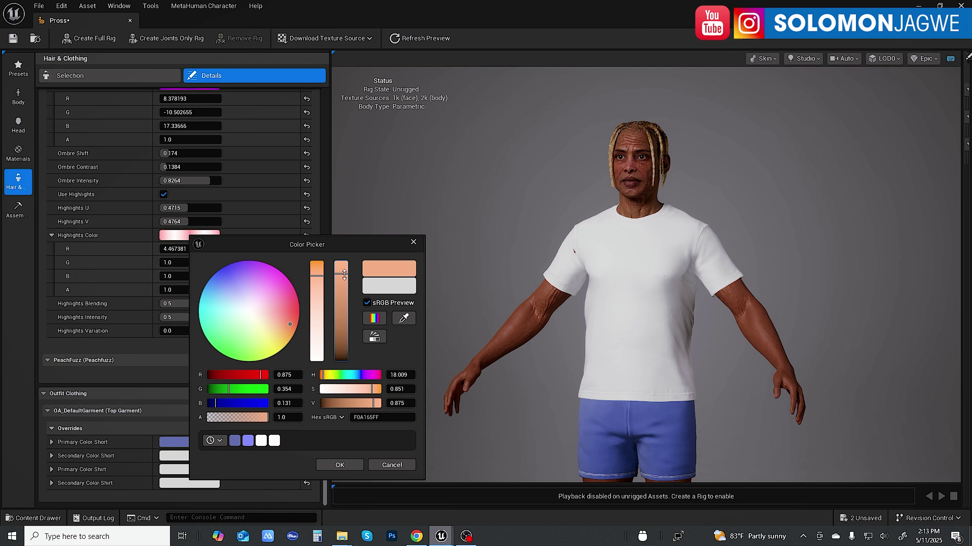
click(350, 465)
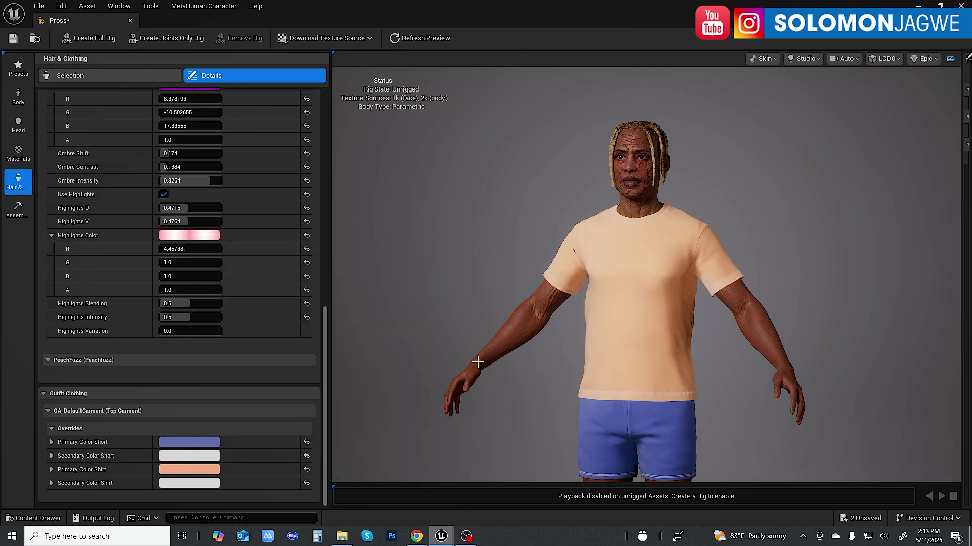
Step: Examine the recolored outfit on the body from the front and side, including the shirt's sleeves, collar and shoulder seams up close
mouse_move(742, 259)
mouse_down()
mouse_move(699, 259)
mouse_move(663, 284)
mouse_move(729, 299)
mouse_move(744, 271)
mouse_up()
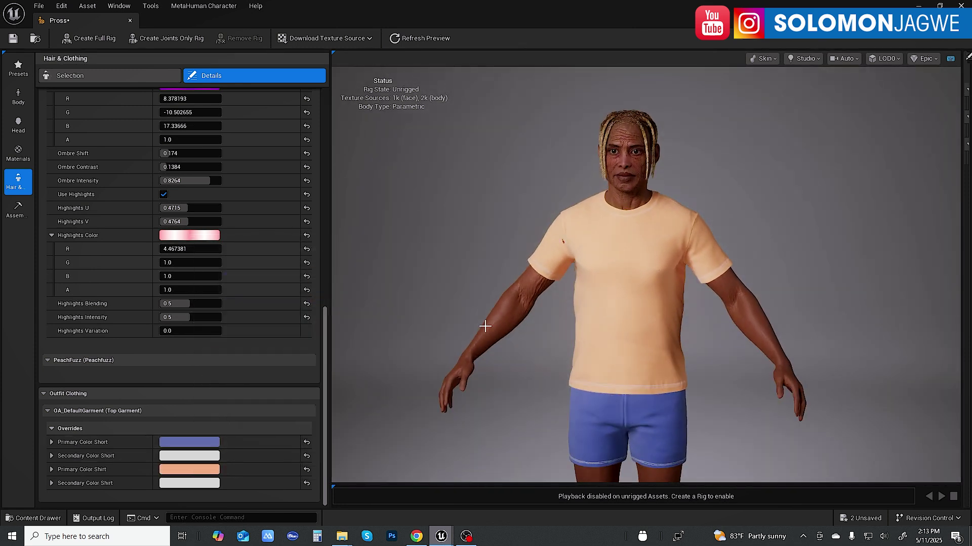
middle_drag(709, 435, 718, 384)
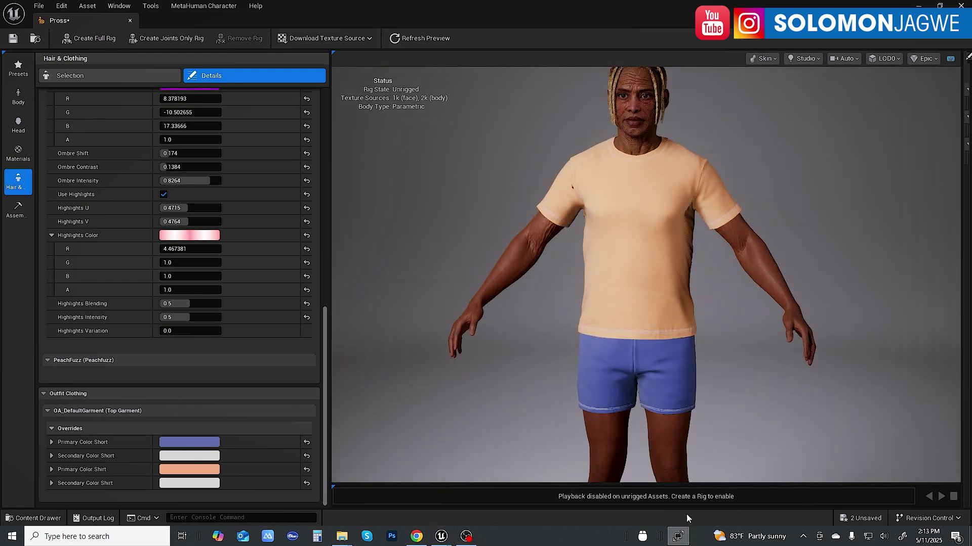
drag(710, 438, 704, 420)
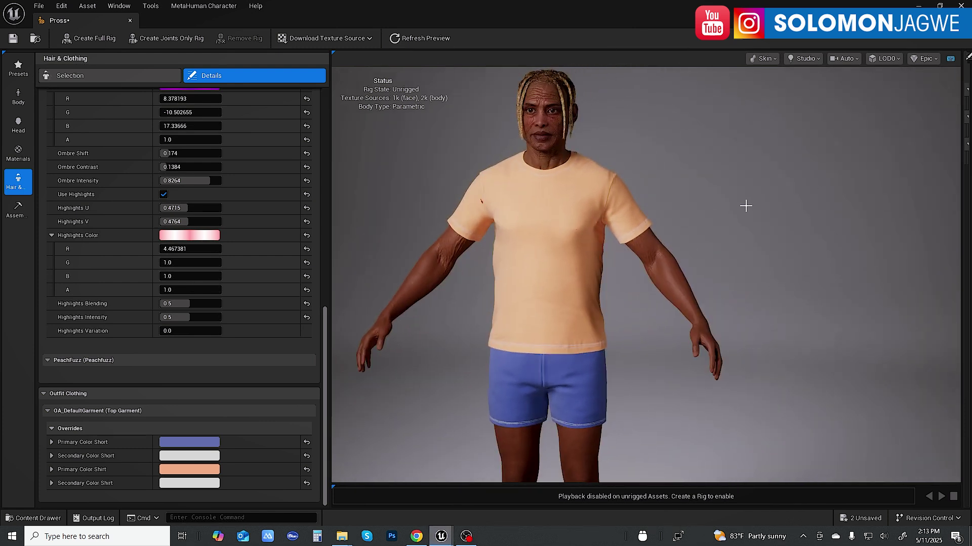
right_drag(746, 206, 750, 216)
drag(750, 216, 714, 219)
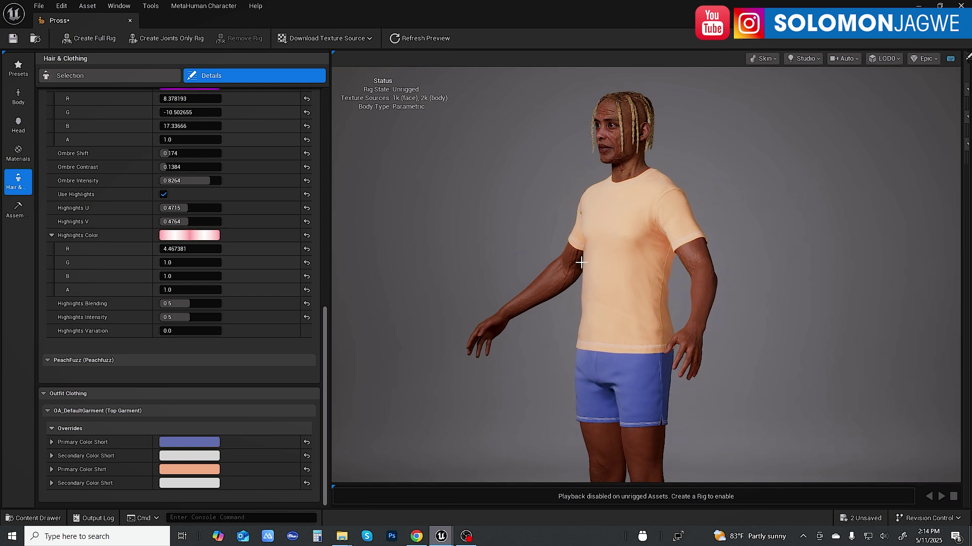
scroll(681, 264, up, 2)
scroll(681, 264, up, 2)
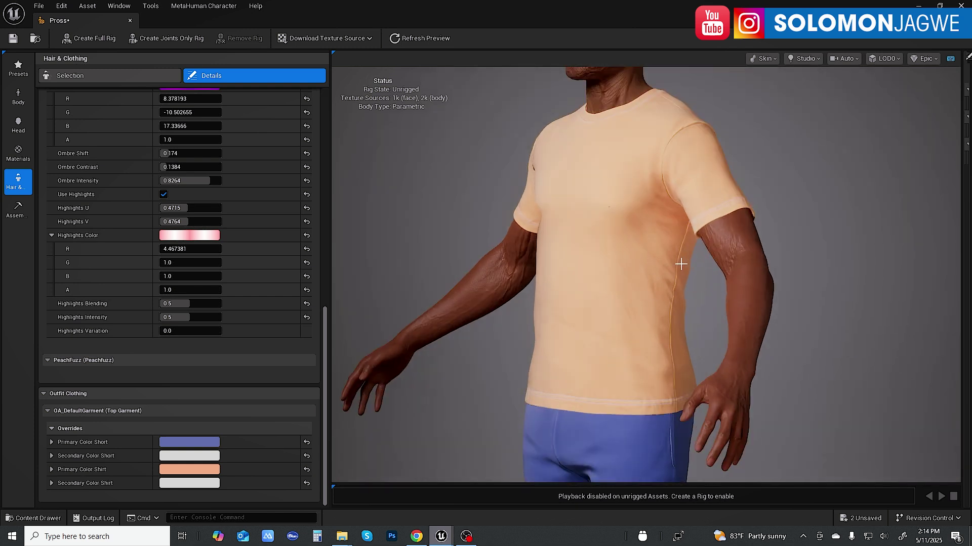
scroll(680, 264, up, 3)
middle_drag(656, 258, 656, 420)
drag(625, 263, 405, 263)
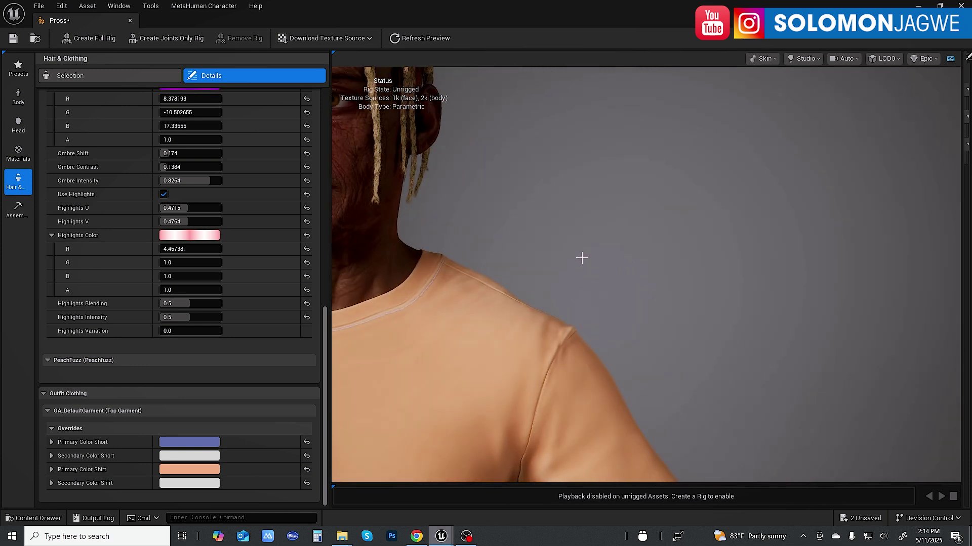
Step: Set the character's assembly target name to Miko
drag(581, 258, 790, 298)
middle_drag(608, 430, 556, 441)
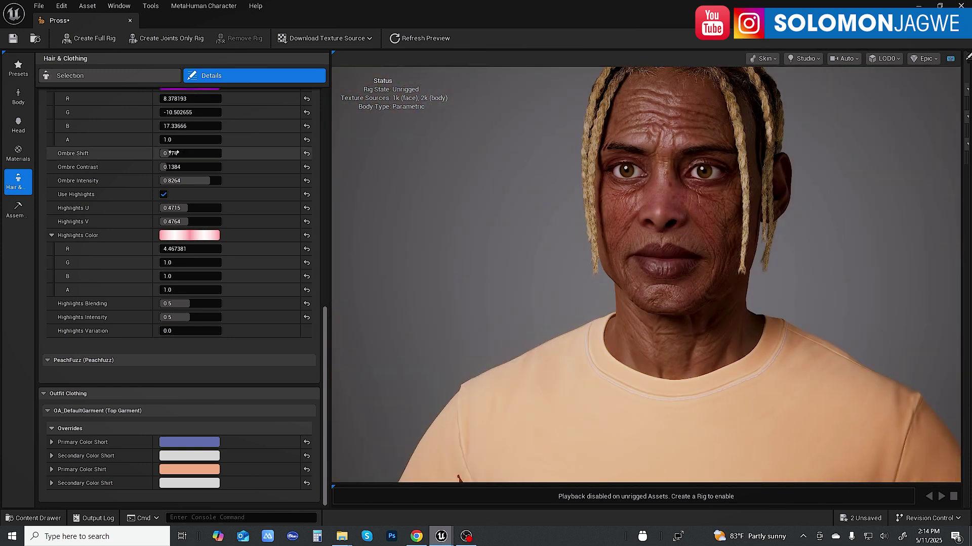
click(20, 218)
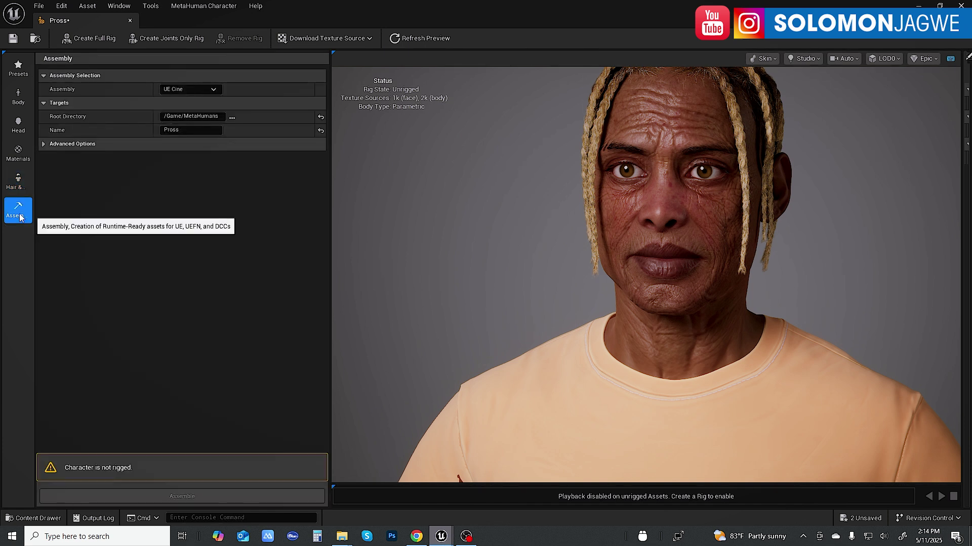
click(182, 131)
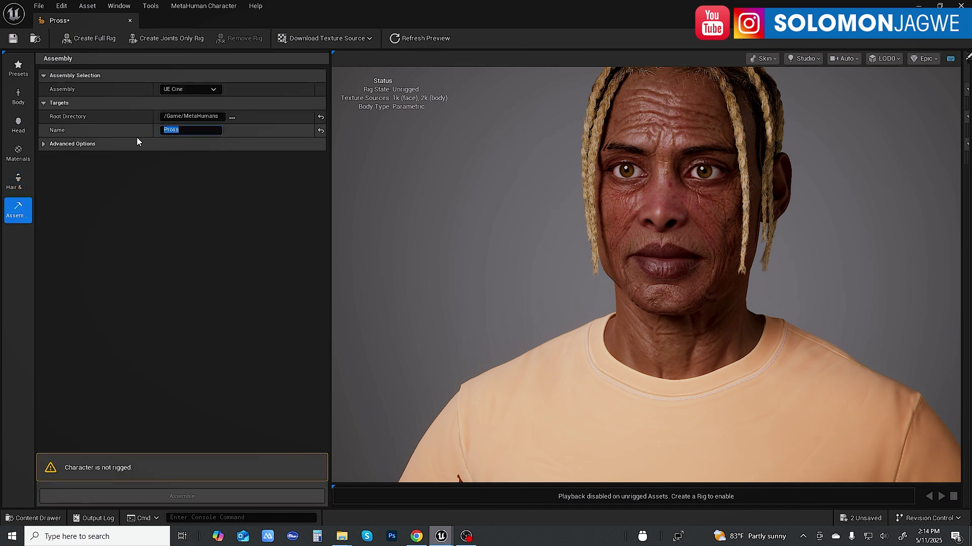
text(Miko)
Step: Review the available assembly types, keep UE Cine, and create the character's full rig
click(213, 90)
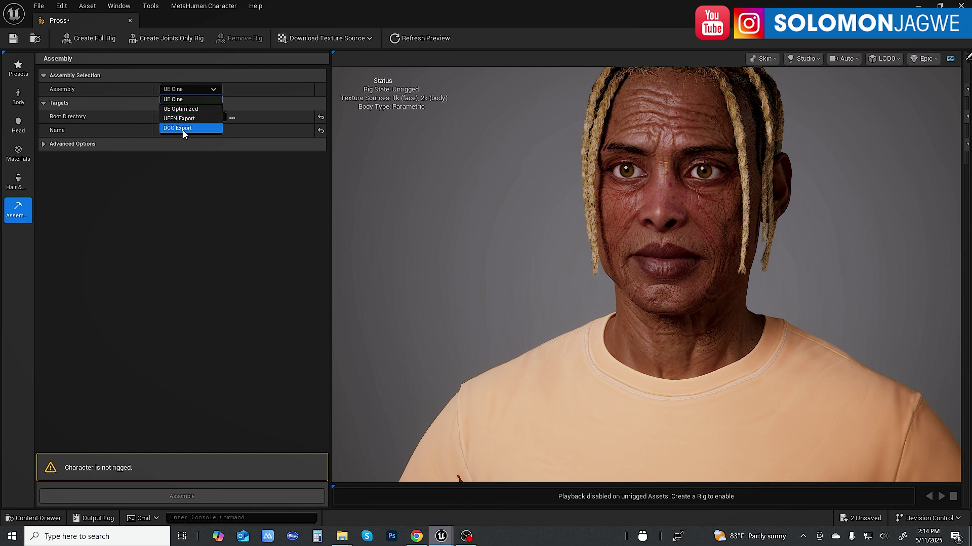
click(243, 211)
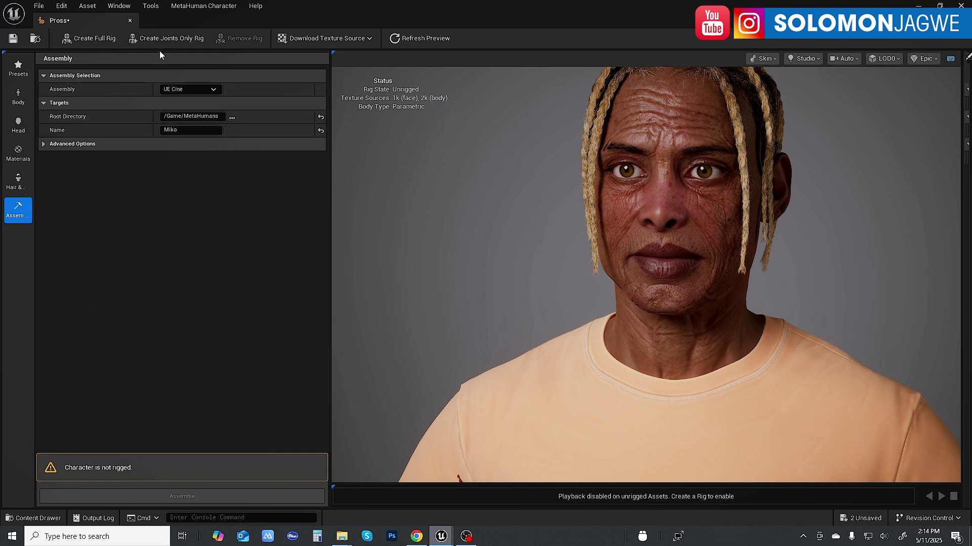
click(92, 38)
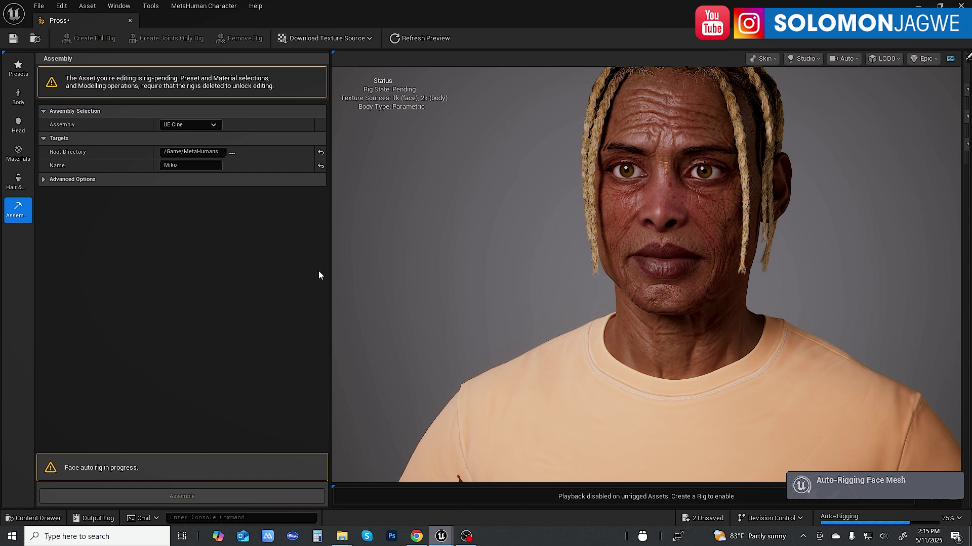
Step: Switch to the browser and view the MetaHuman web launch page and the open web MetaHuman Creator session
click(416, 536)
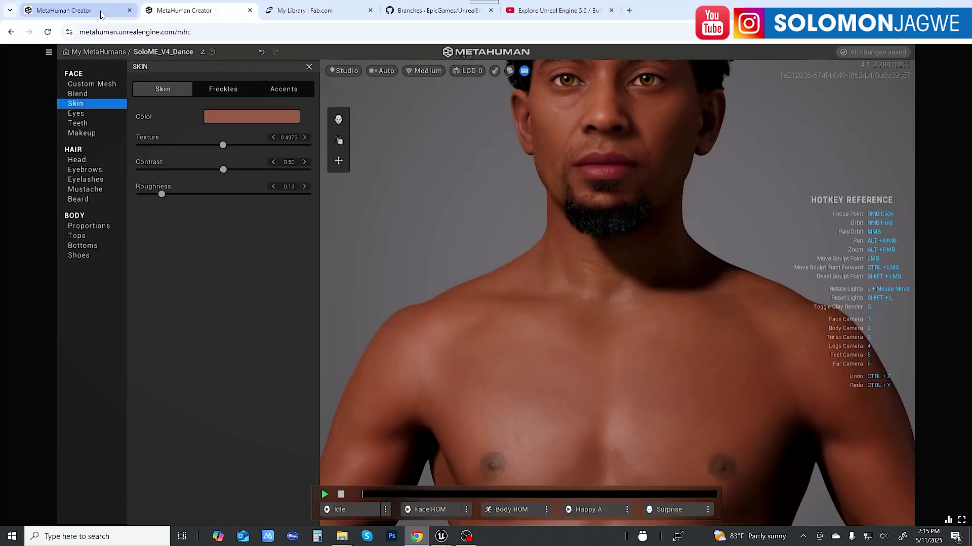
click(76, 10)
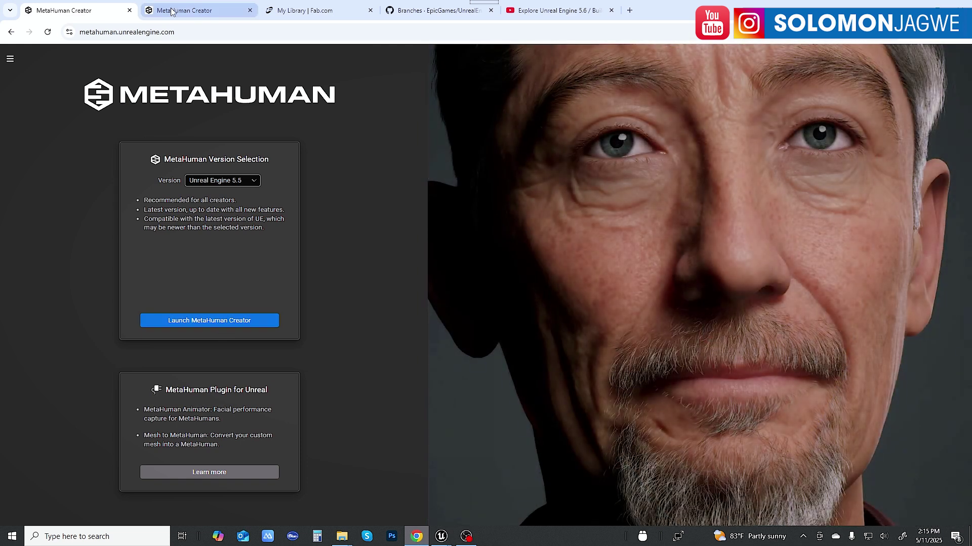
click(197, 10)
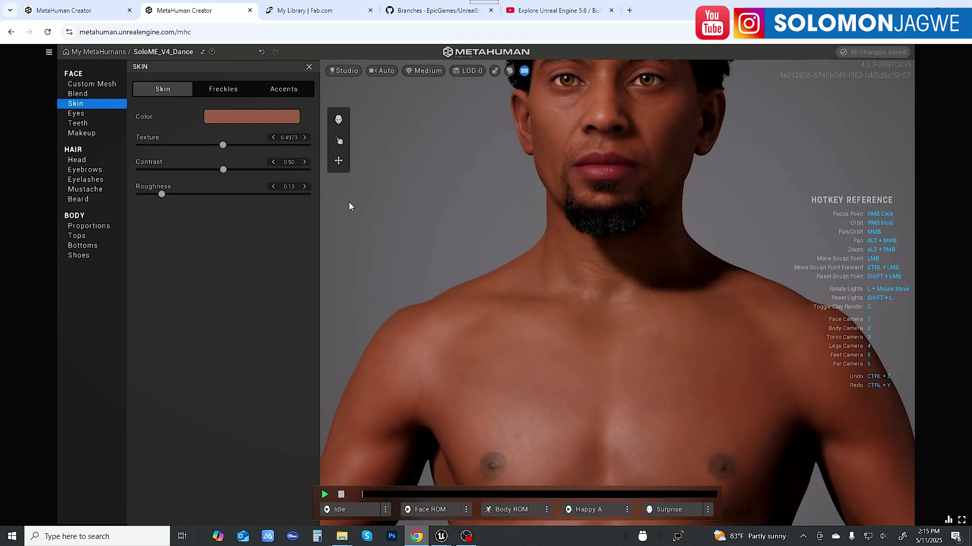
click(49, 10)
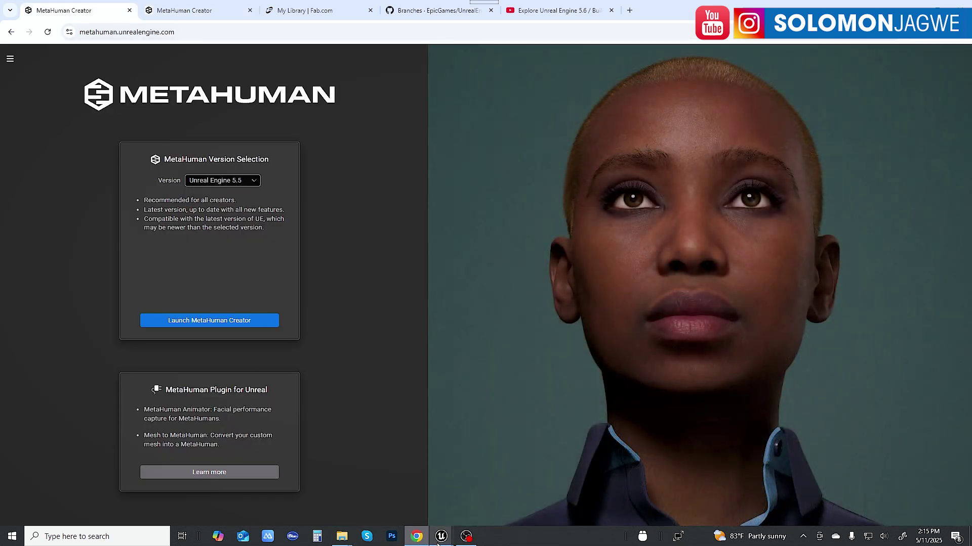
Step: Return to the Pross character in Unreal Engine and download its 4k texture sources
mouse_move(440, 540)
click(500, 457)
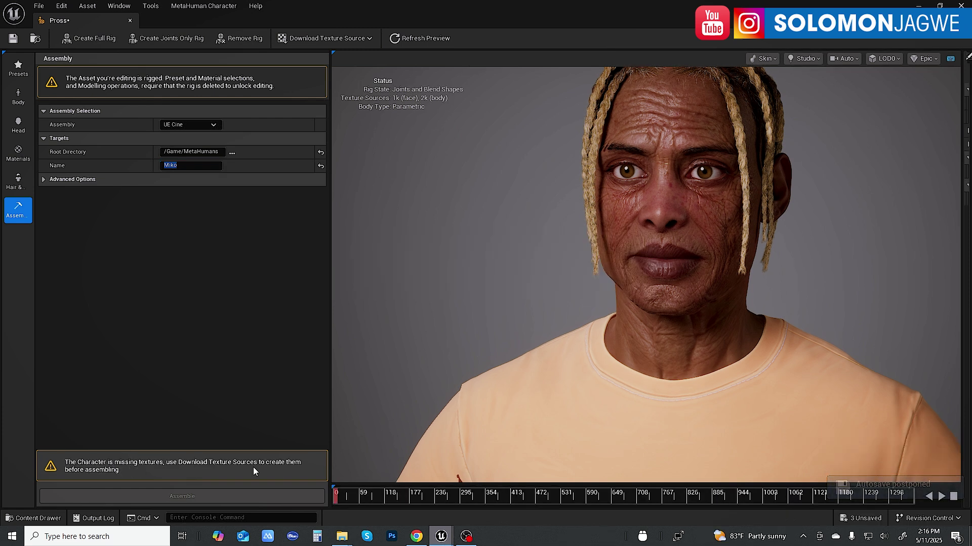
click(369, 38)
click(365, 66)
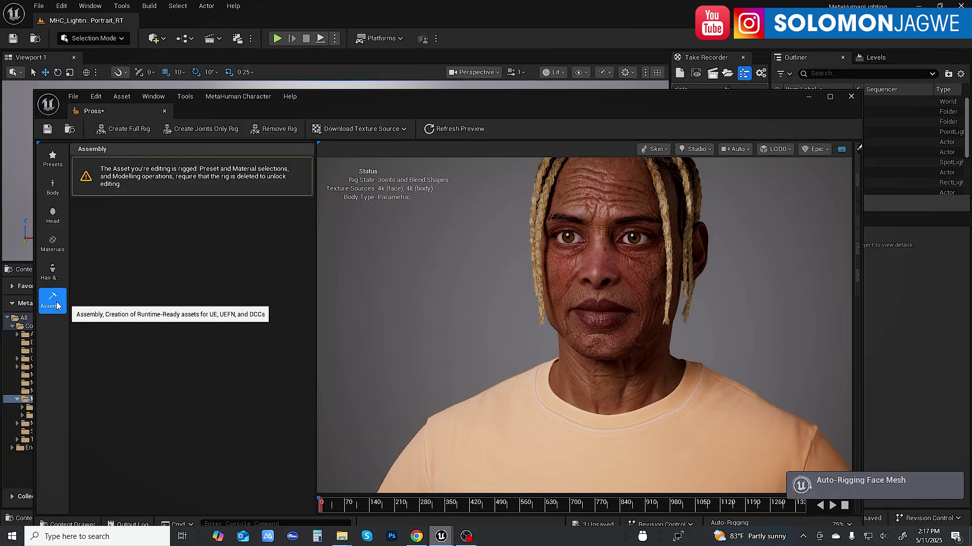
Step: Switch to the web MetaHuman Creator and examine the SoloME_V4_Dance character's upper body from the front and both sides
click(416, 536)
click(208, 11)
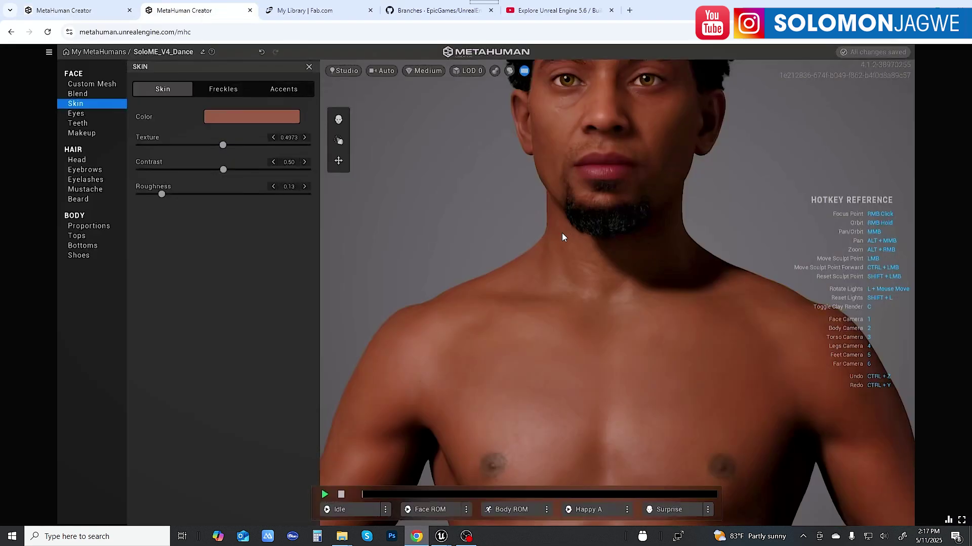
scroll(562, 237, down, 4)
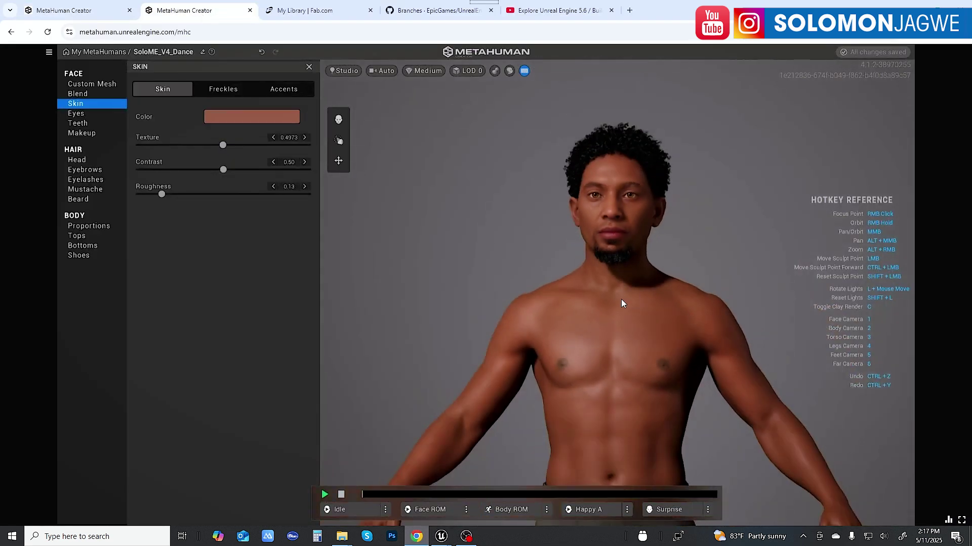
right_drag(504, 369, 518, 386)
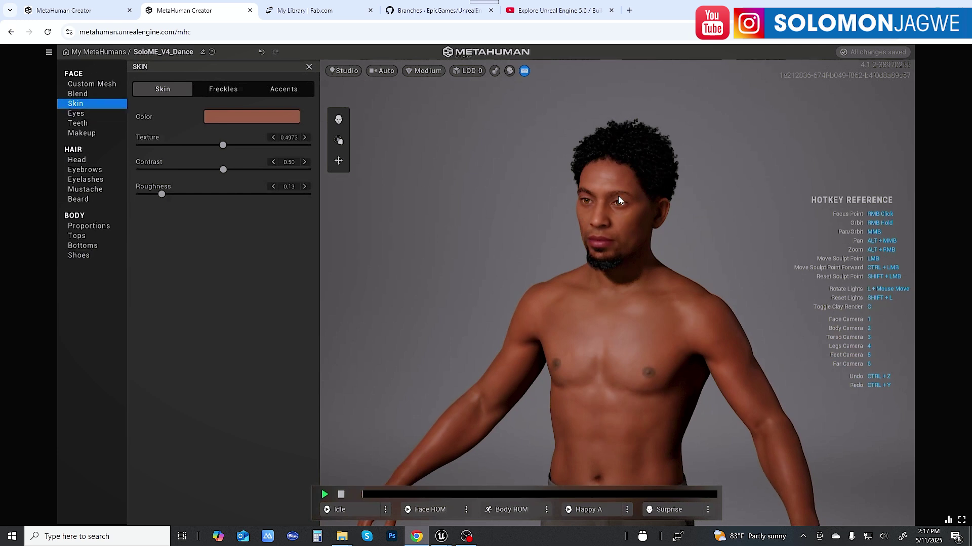
mouse_move(546, 258)
right_down()
mouse_move(816, 238)
mouse_move(530, 249)
right_up()
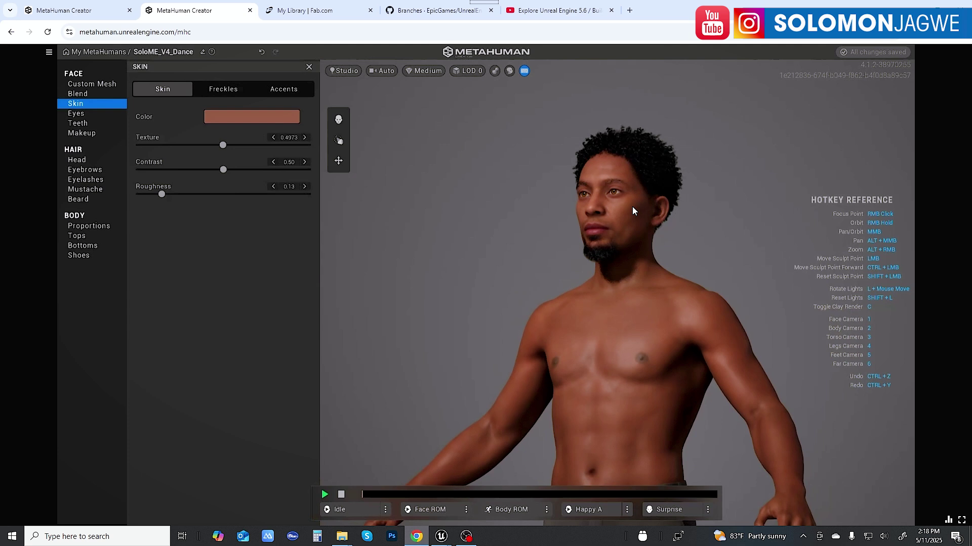
right_drag(616, 274, 768, 290)
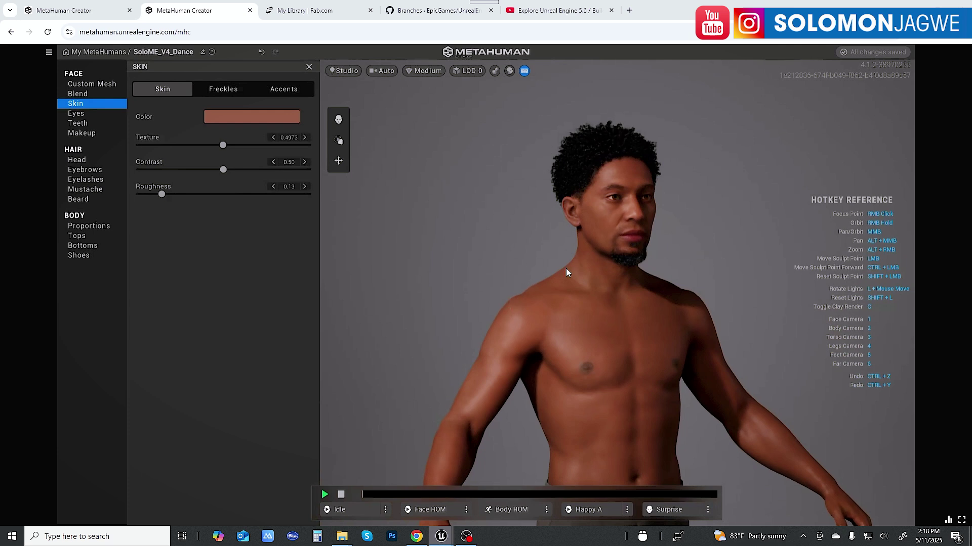
Step: Return to the Pross character editor in Unreal Engine, reposition its window and widen the preview details beside the viewport
mouse_move(442, 537)
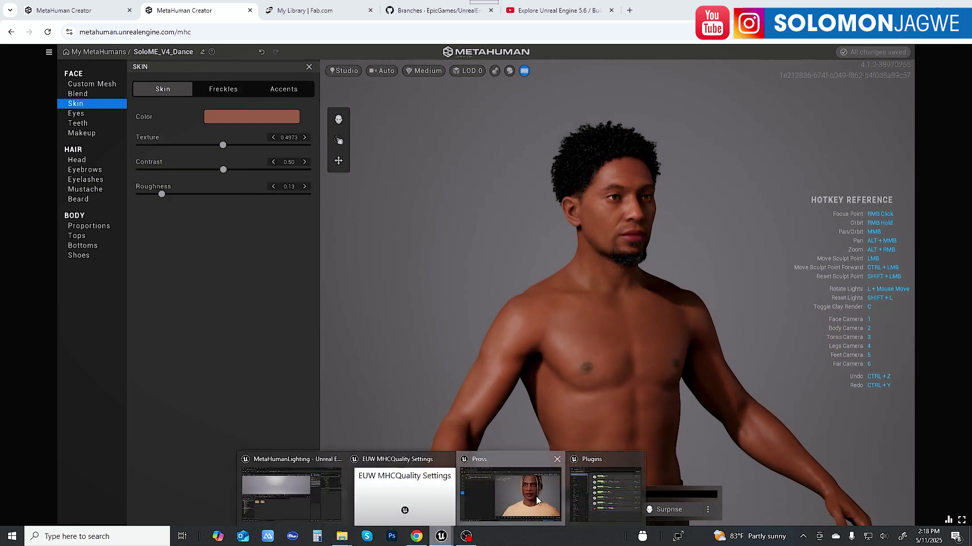
click(913, 5)
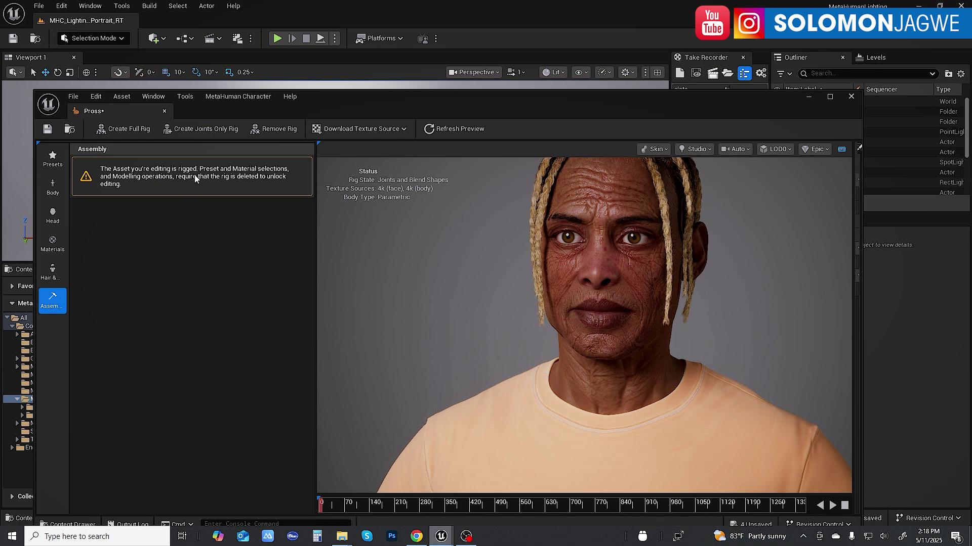
drag(627, 281, 781, 241)
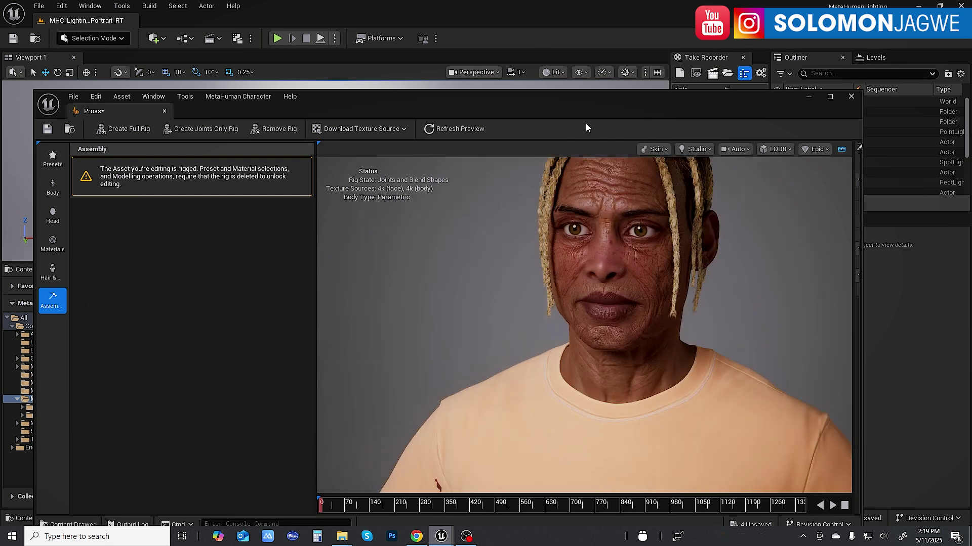
drag(585, 105, 562, 75)
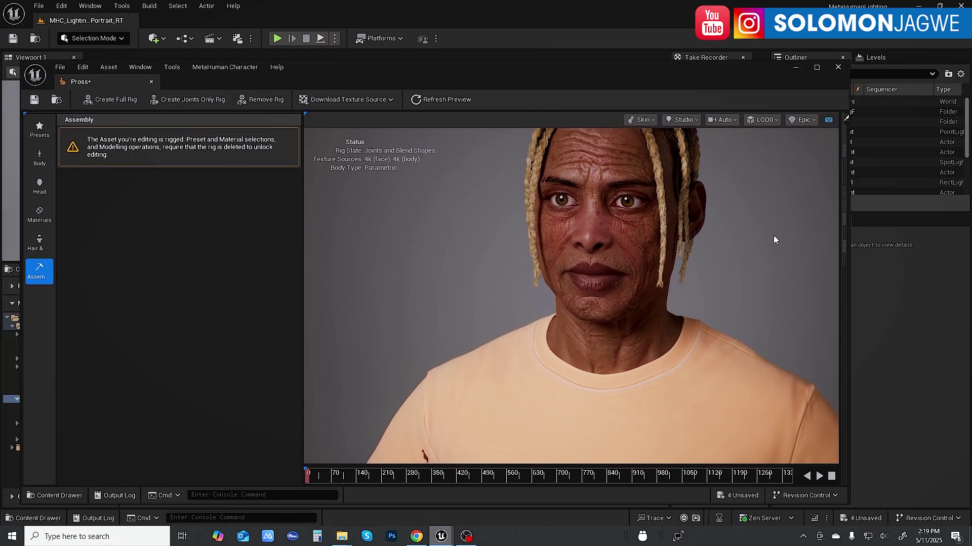
drag(834, 276, 697, 271)
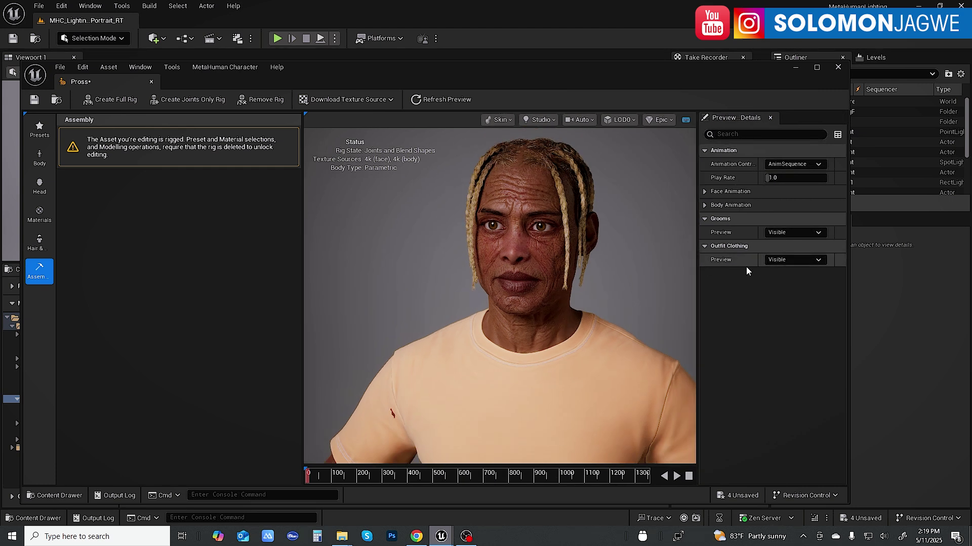
Step: Set the body template animation to BodyROM, play it on the rigged character and stop playback
click(707, 206)
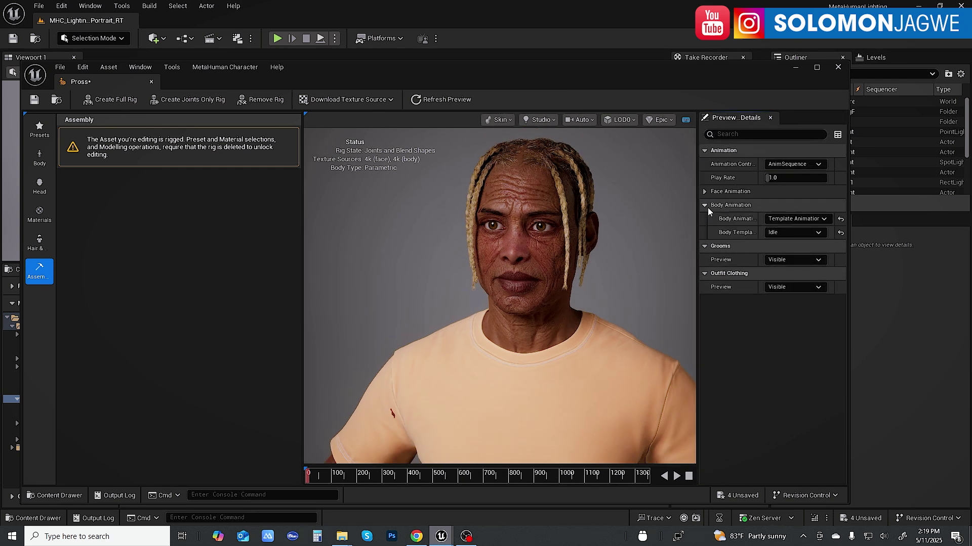
click(818, 233)
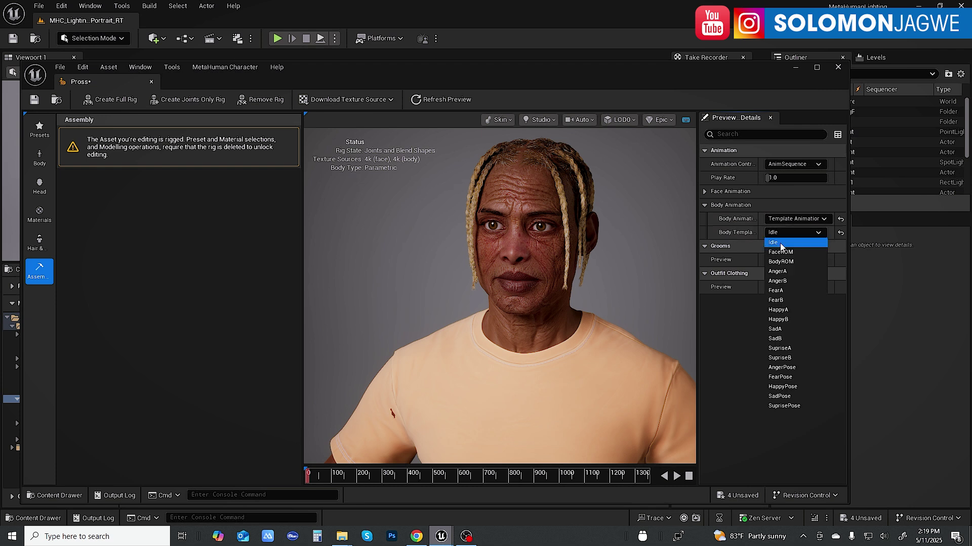
click(782, 263)
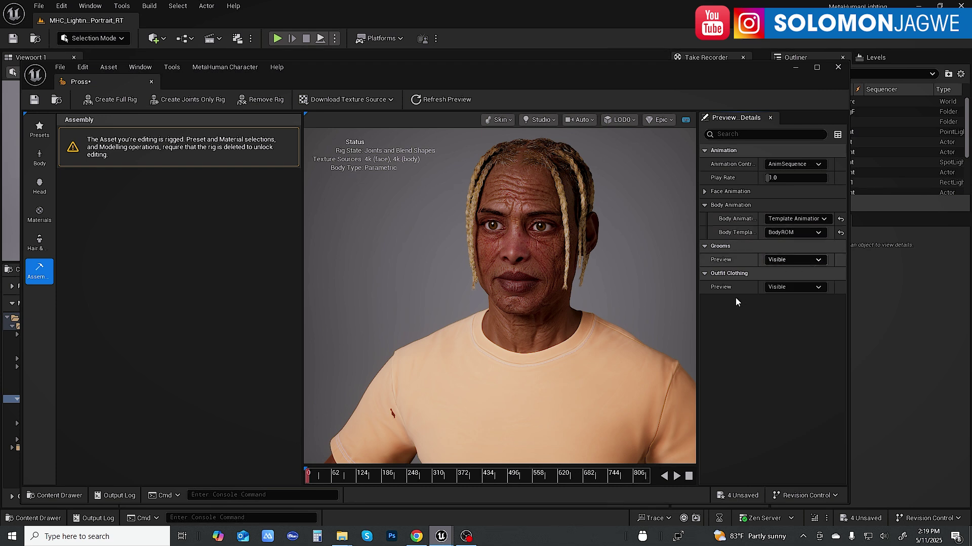
click(676, 479)
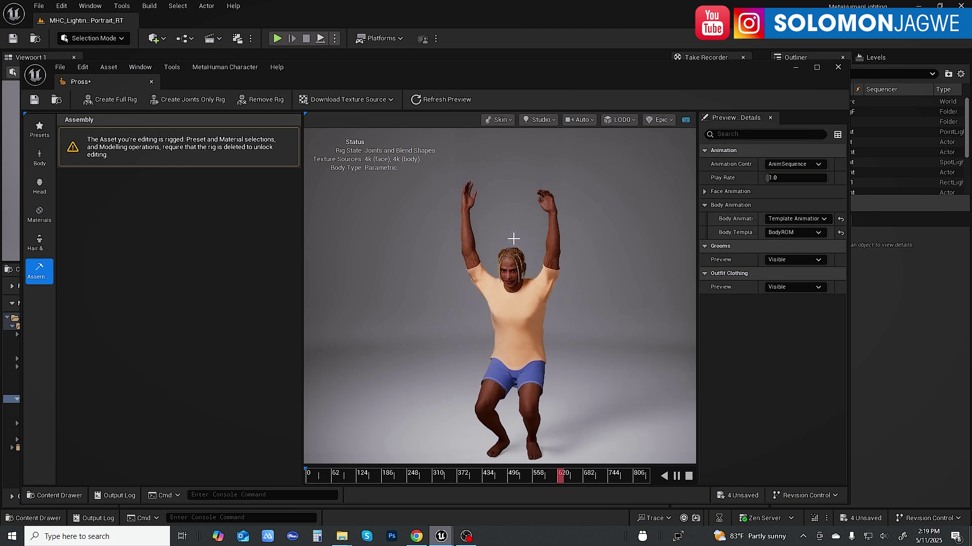
click(689, 477)
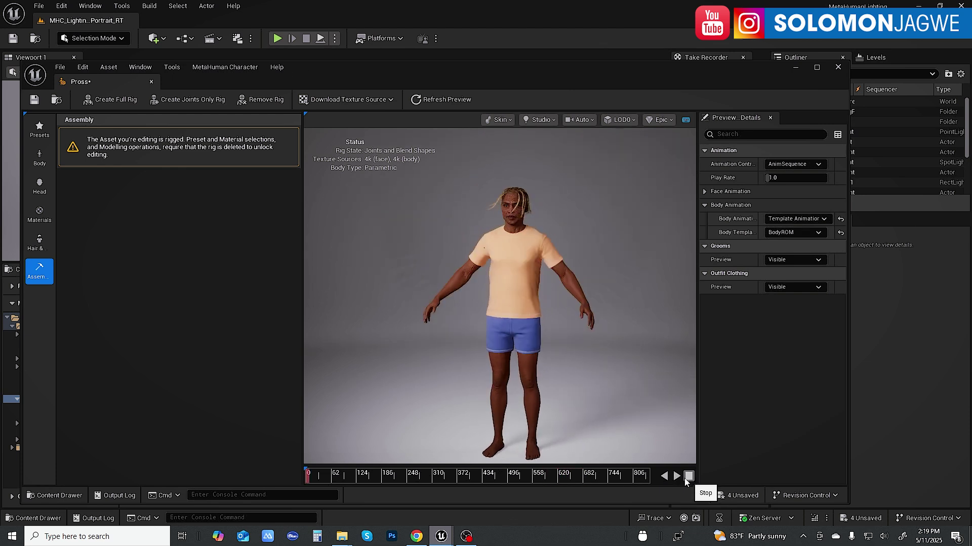
Step: Reload the assembly options and assemble the character as UE Cine under the name Miko
click(38, 243)
click(40, 267)
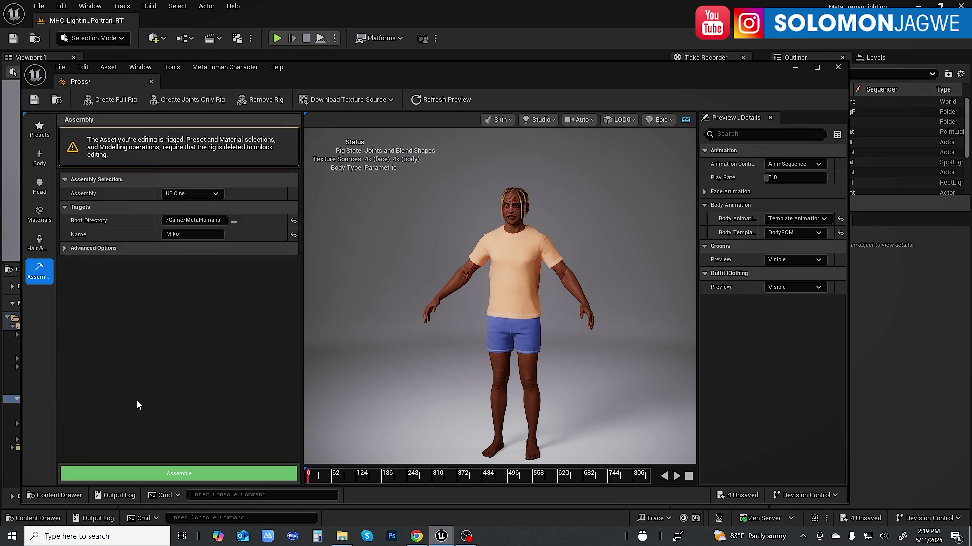
click(37, 244)
click(40, 268)
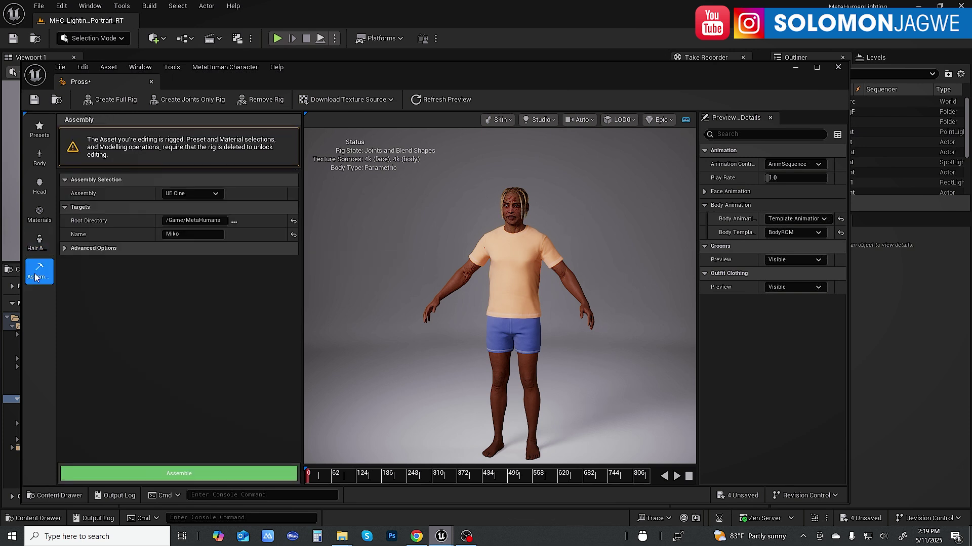
click(180, 476)
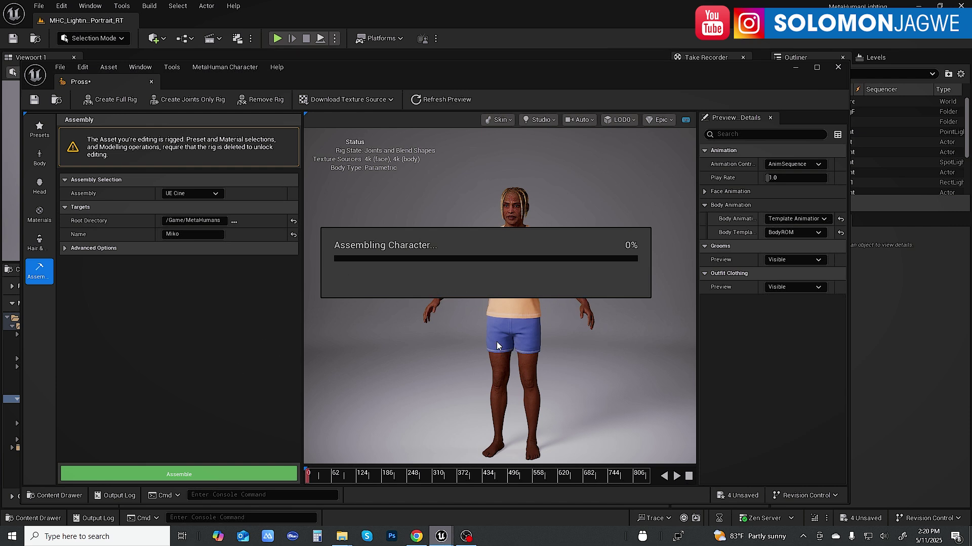
Step: Switch to the web MetaHuman Creator and examine the legs, the shoe styles and the bottoms styles it offers
click(416, 536)
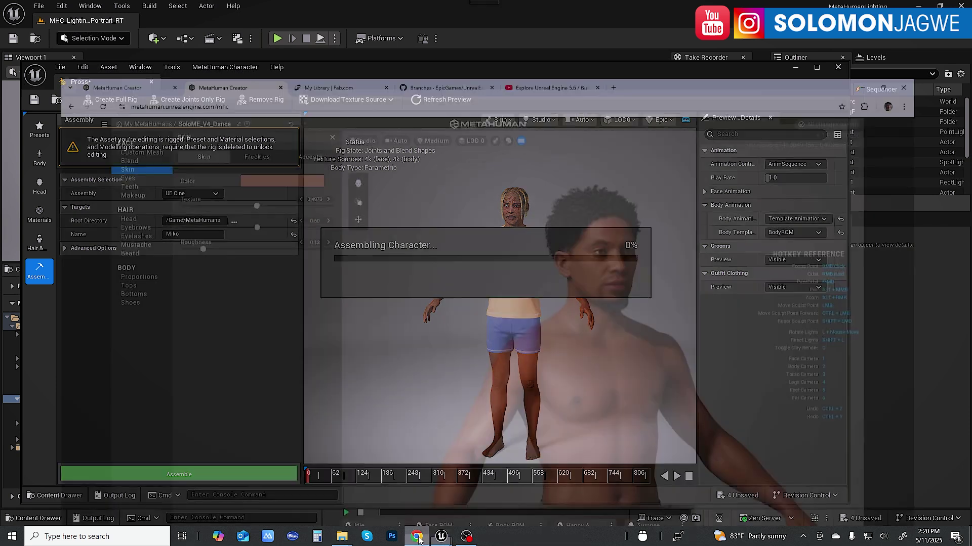
key(4)
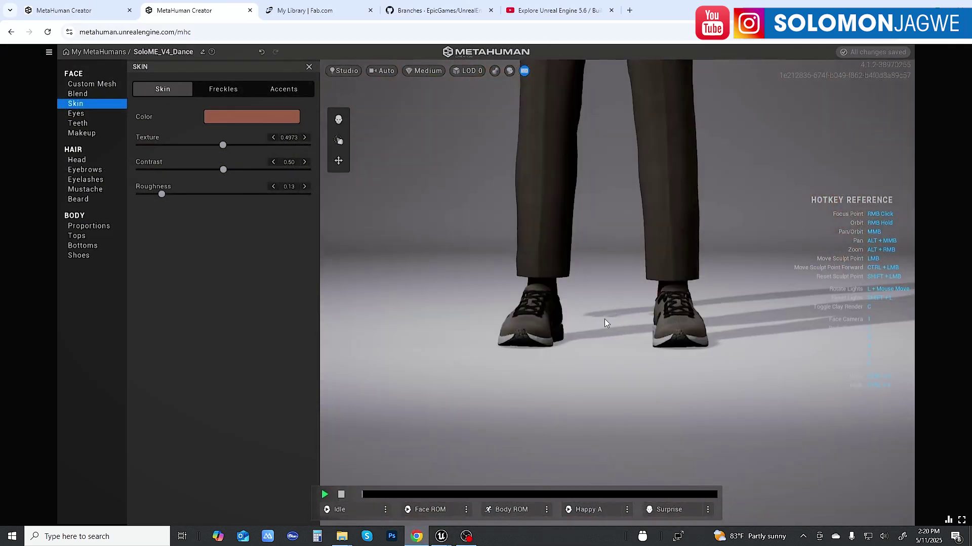
click(81, 256)
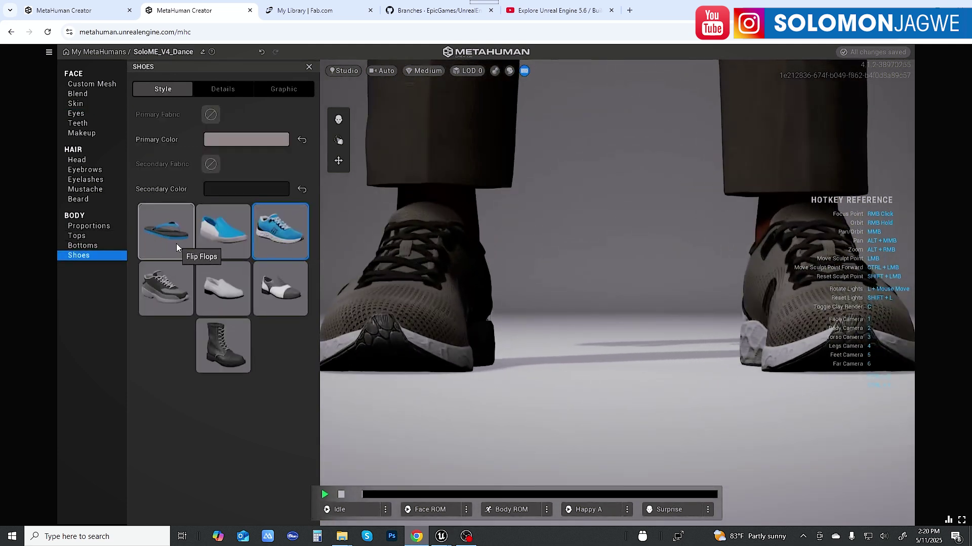
click(89, 248)
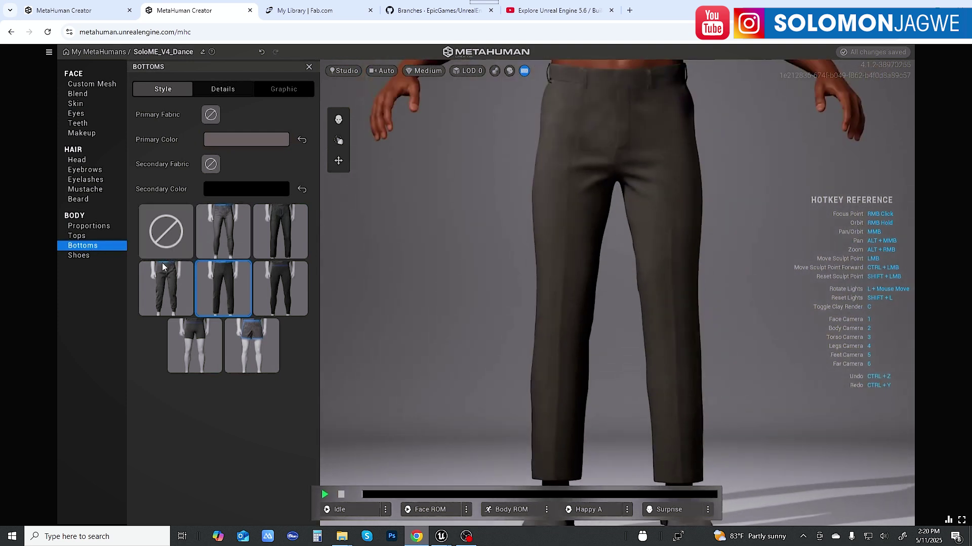
click(84, 259)
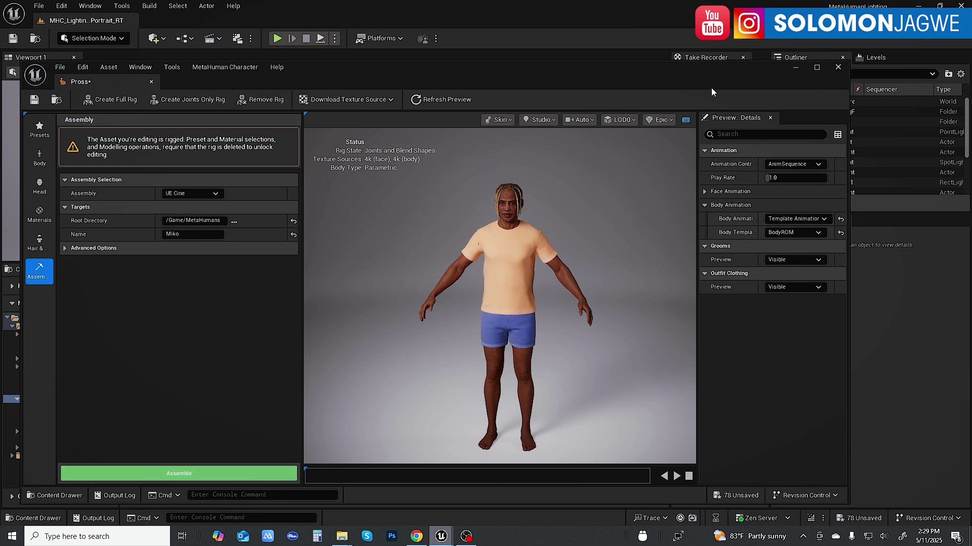
Step: Close the Pross character editor and open the assembled Miko folder inside the project's MetaHumans content
click(839, 69)
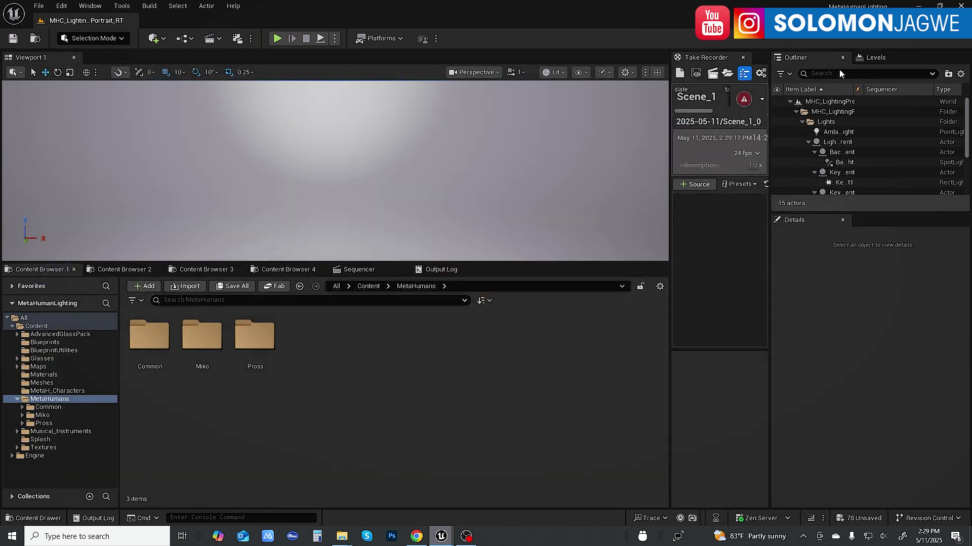
click(205, 341)
double_click(205, 341)
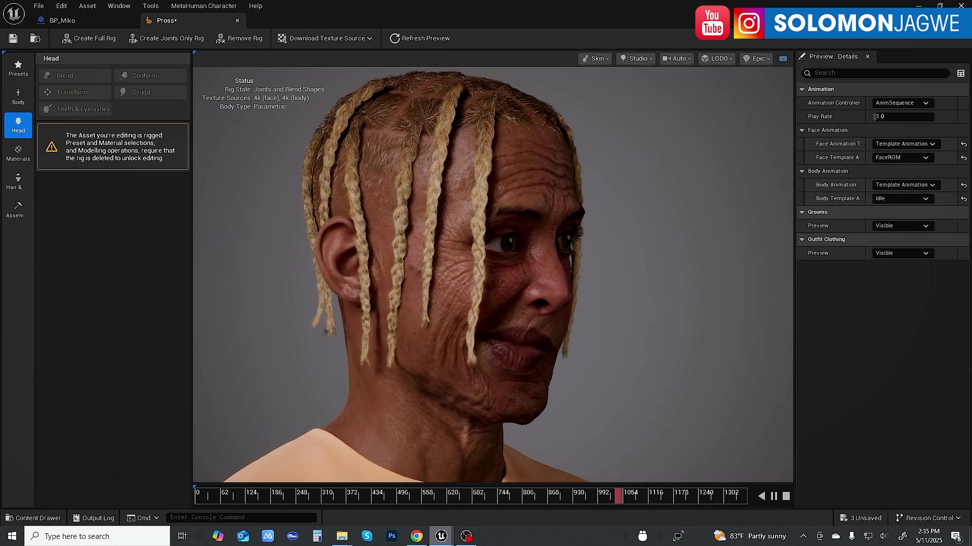
Step: Examine the animated Pross character's face, braids and T-shirt from the front and side while the FaceROM animation plays
scroll(610, 303, down, 3)
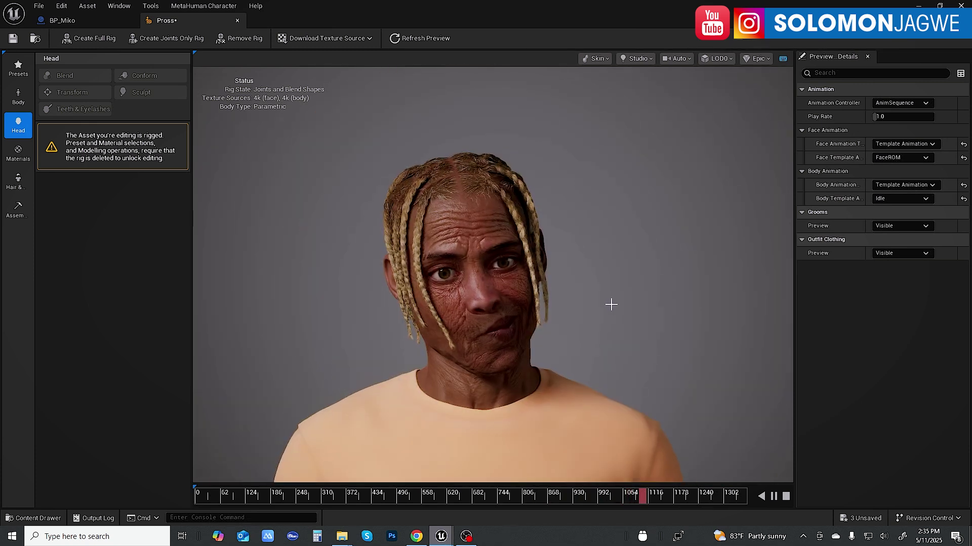
middle_drag(607, 343, 650, 157)
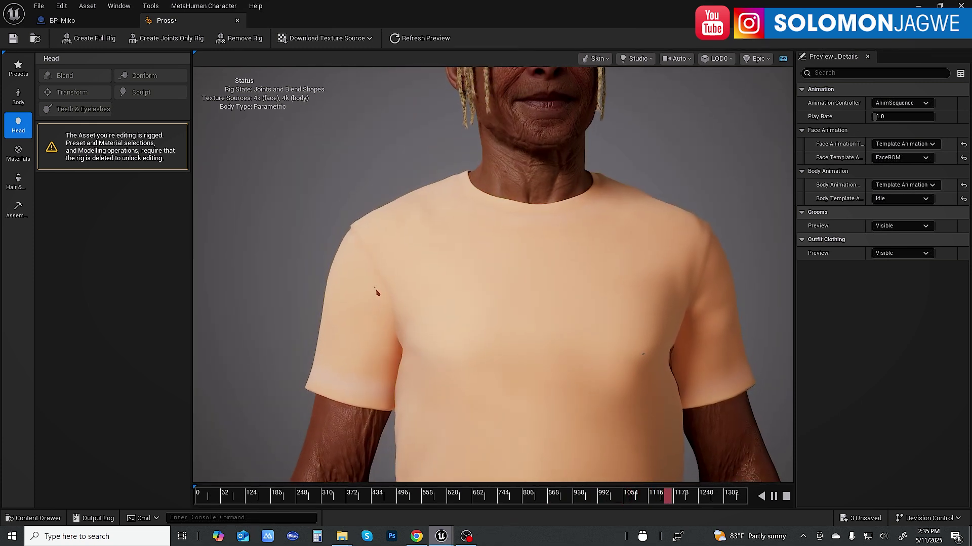
scroll(612, 328, up, 4)
scroll(613, 328, down, 5)
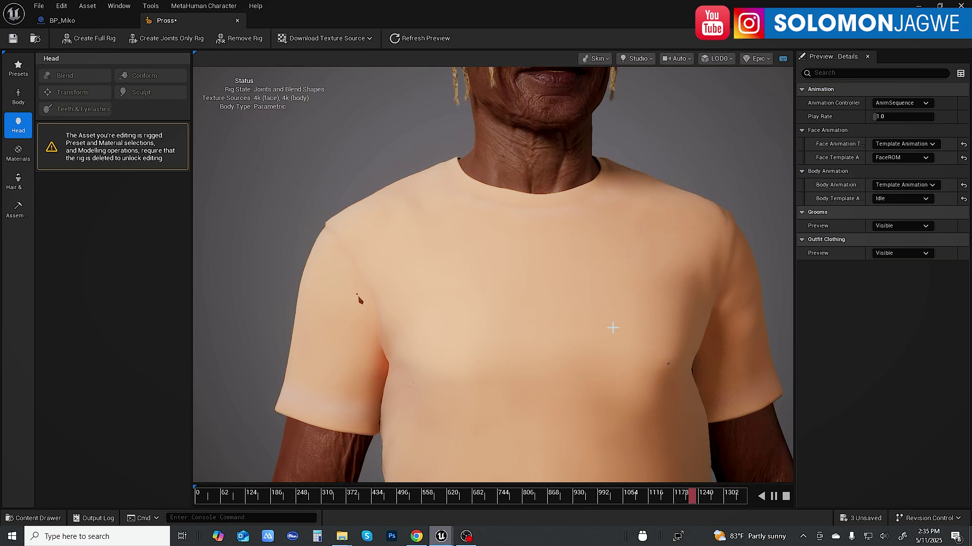
drag(613, 324, 656, 311)
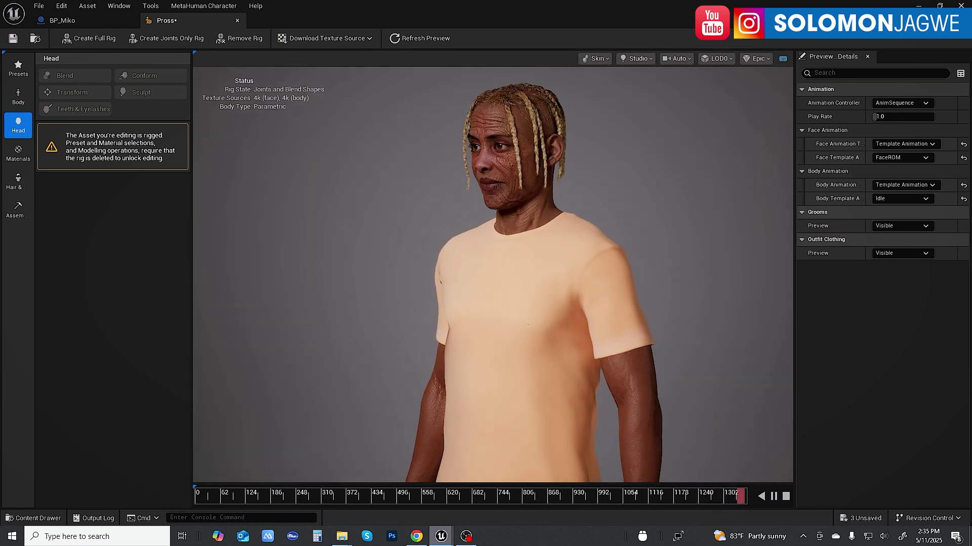